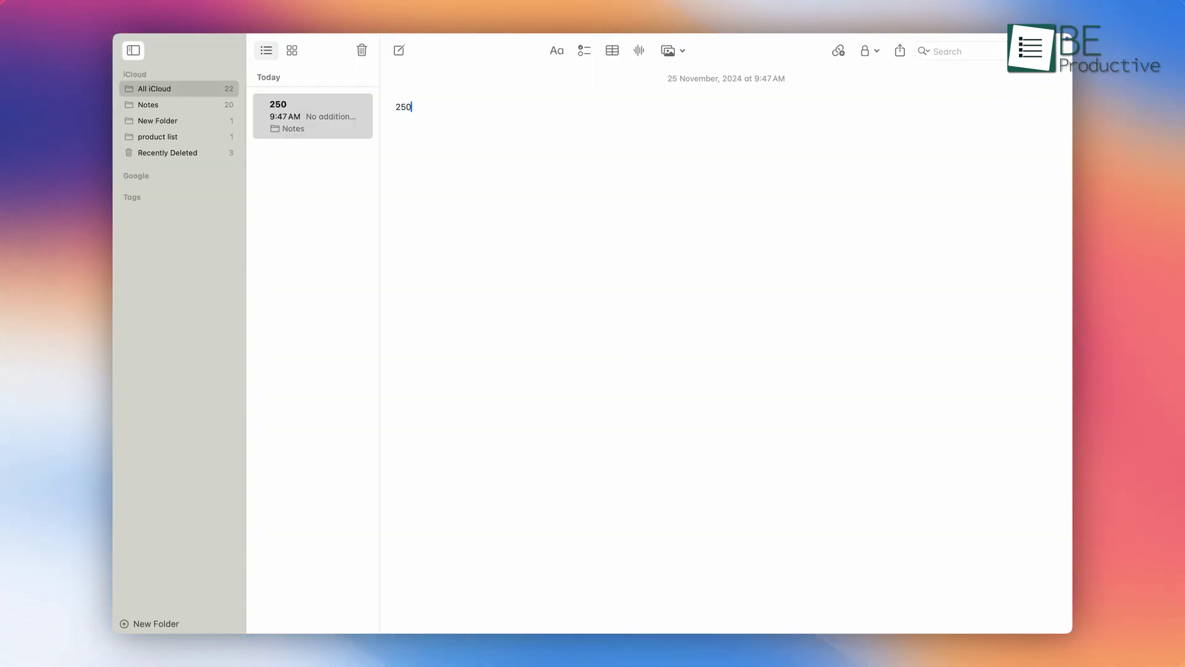
# Step: Complete the sum 250+175= and accept the Math Notes result 425
pyautogui.write('175=')
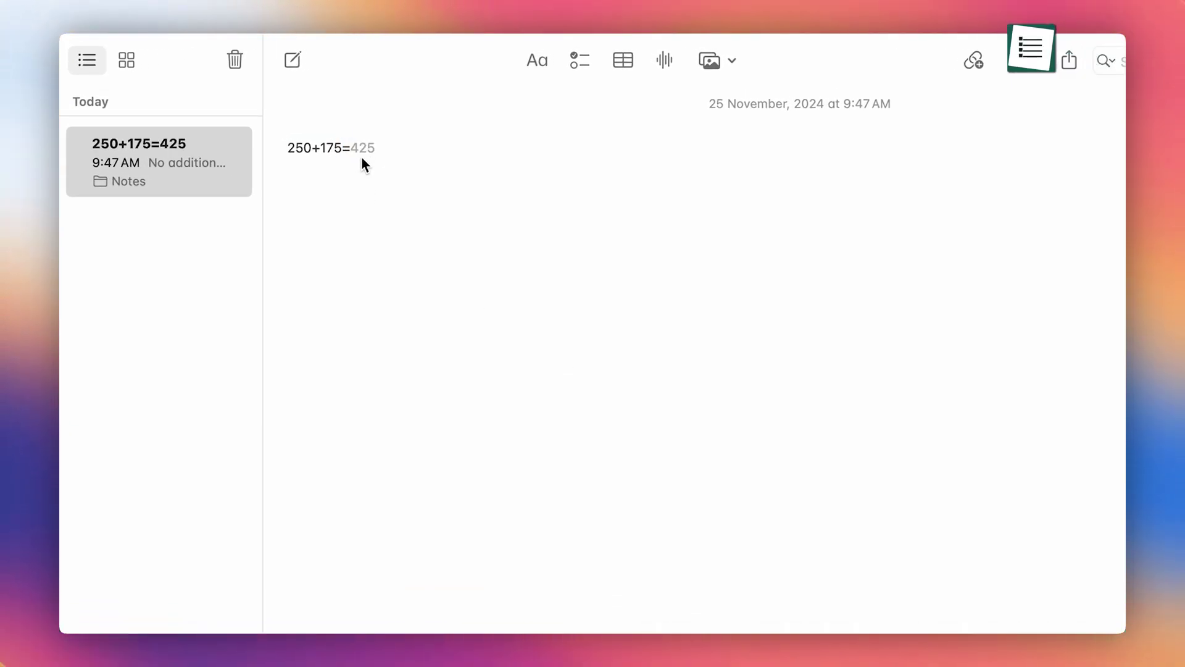
pyautogui.press('Return')
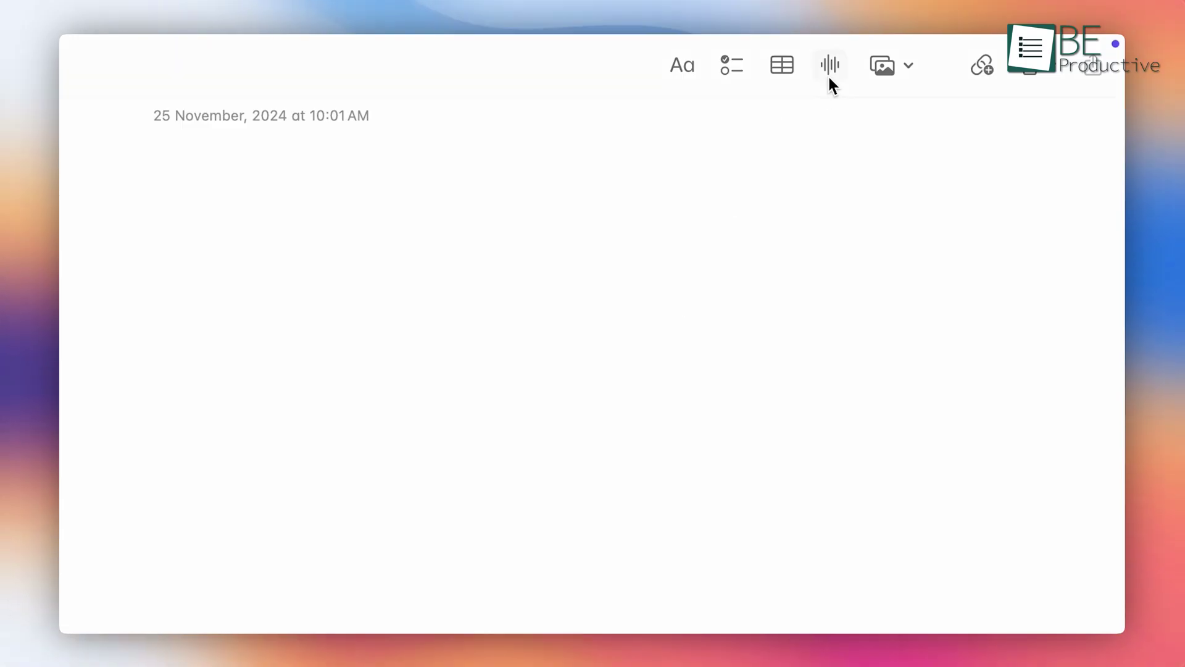
# Step: Record a short audio clip in the note and stop to keep it with its transcript
pyautogui.click(830, 75)
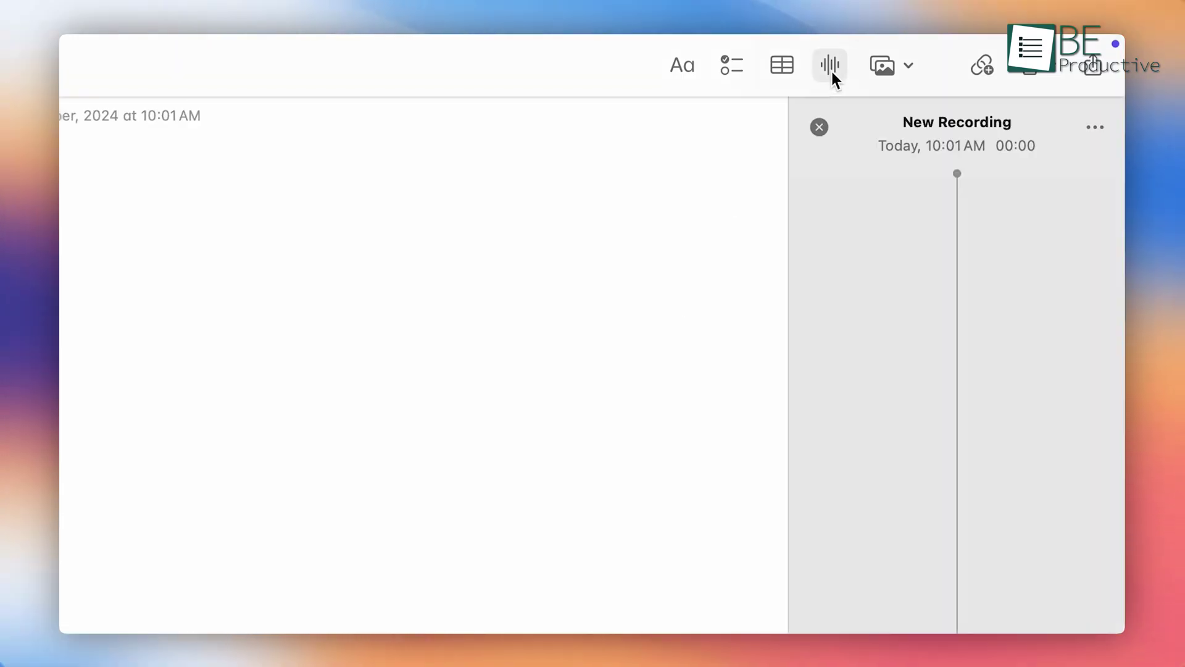
pyautogui.click(979, 611)
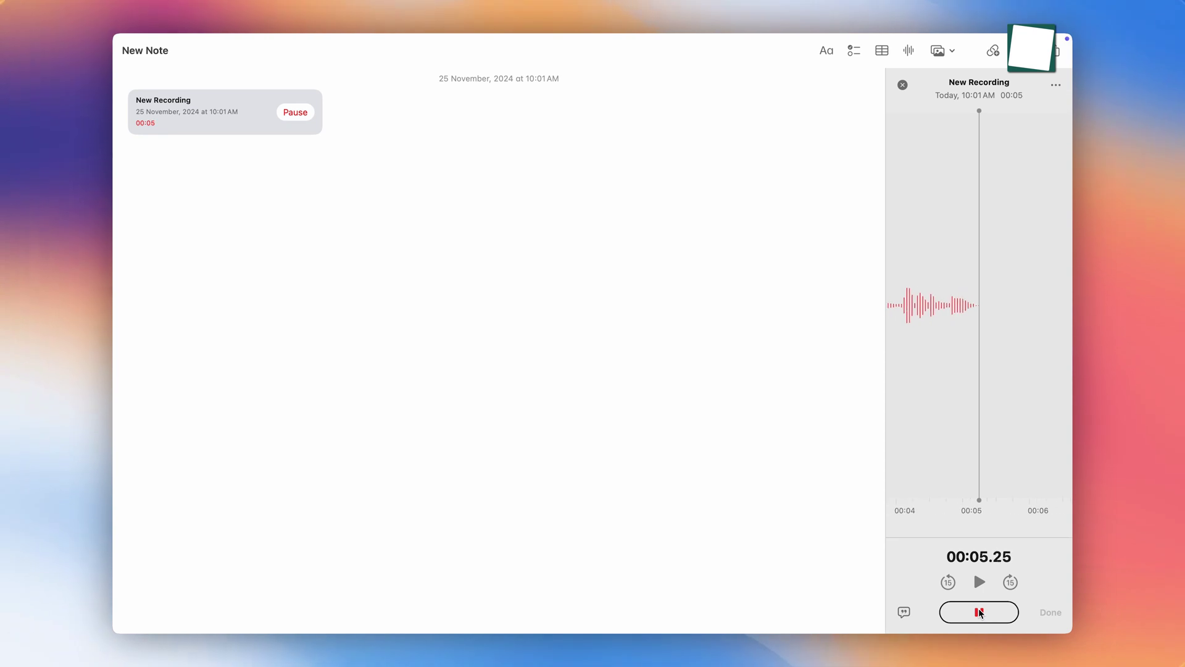
pyautogui.click(980, 612)
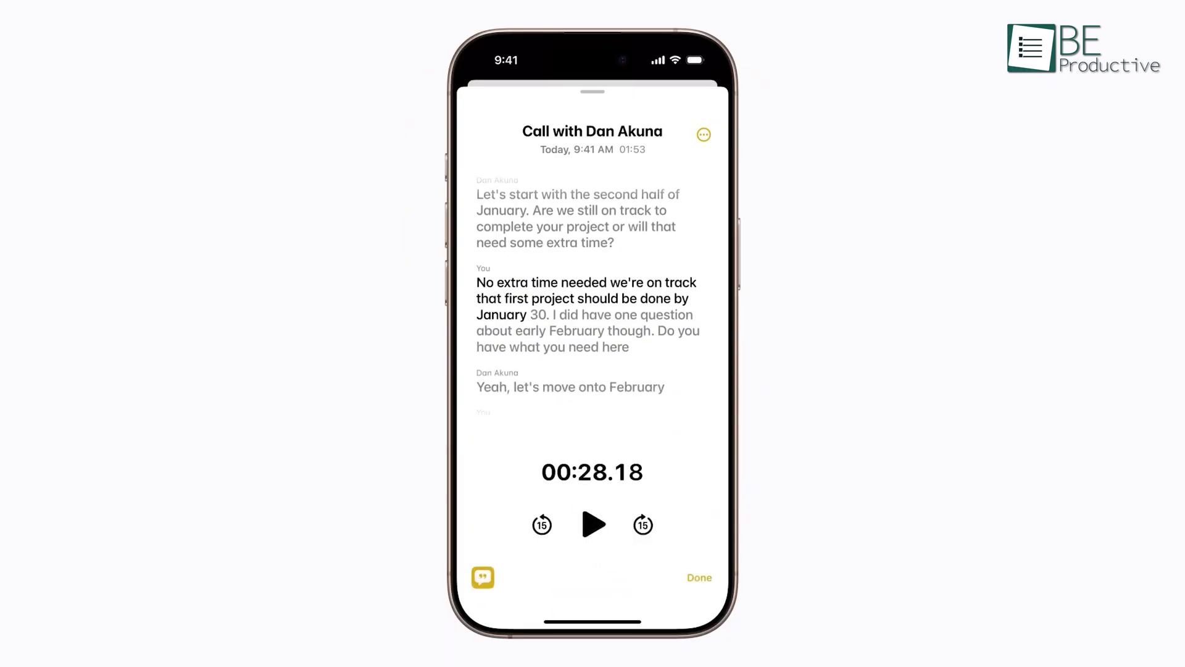
pyautogui.moveTo(670, 441); pyautogui.dragTo(667, 325)
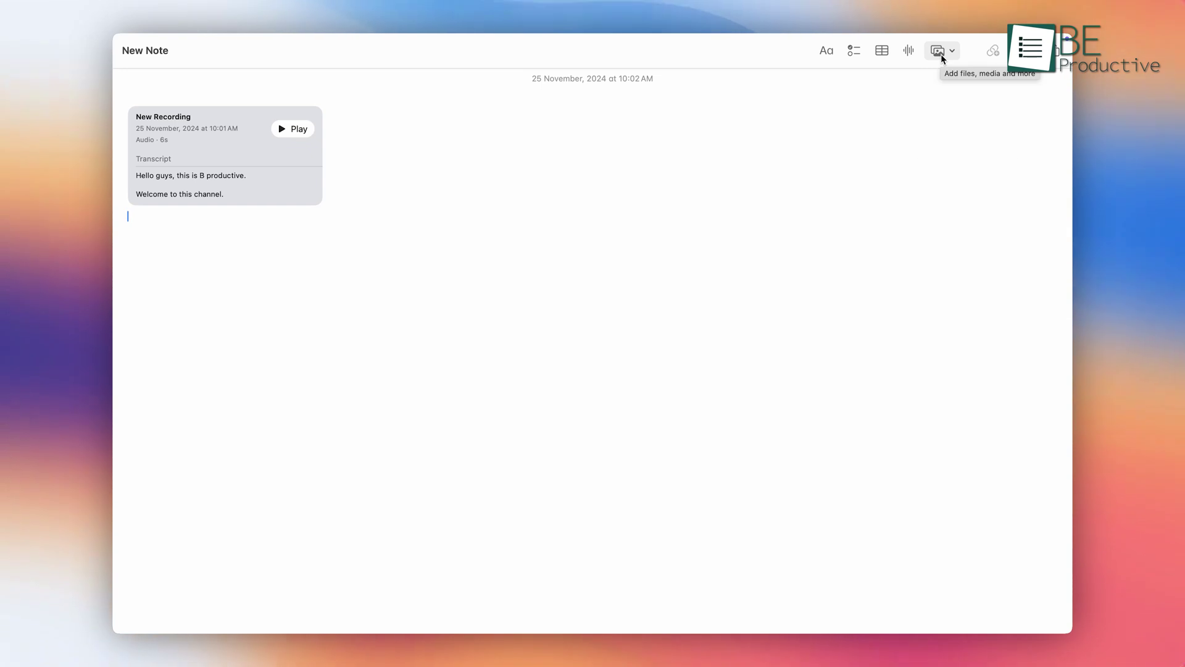
# Step: Insert the Apple logo photo from the photo library below the recording
pyautogui.click(939, 52)
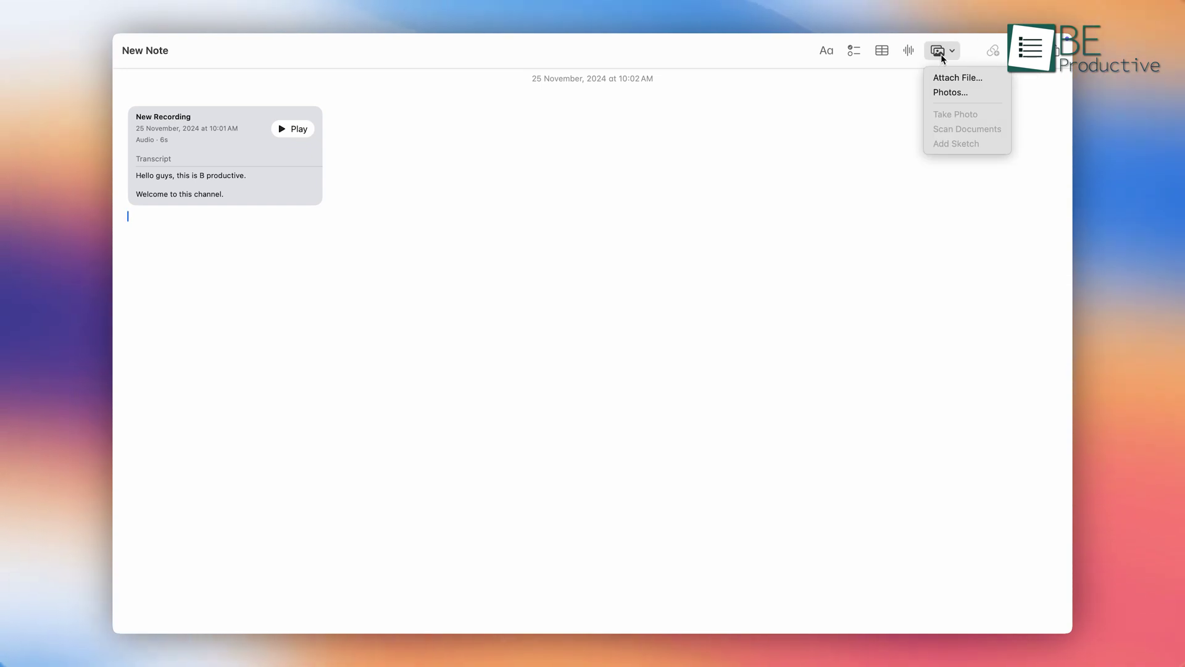
pyautogui.click(957, 91)
pyautogui.click(499, 232)
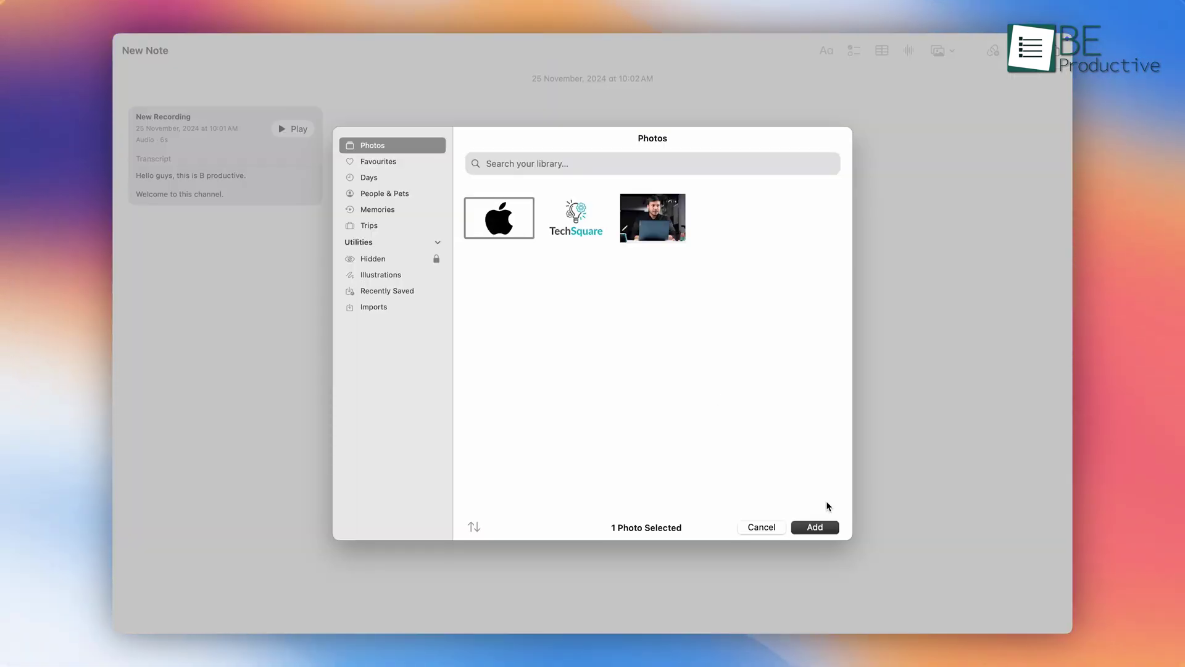
pyautogui.click(815, 527)
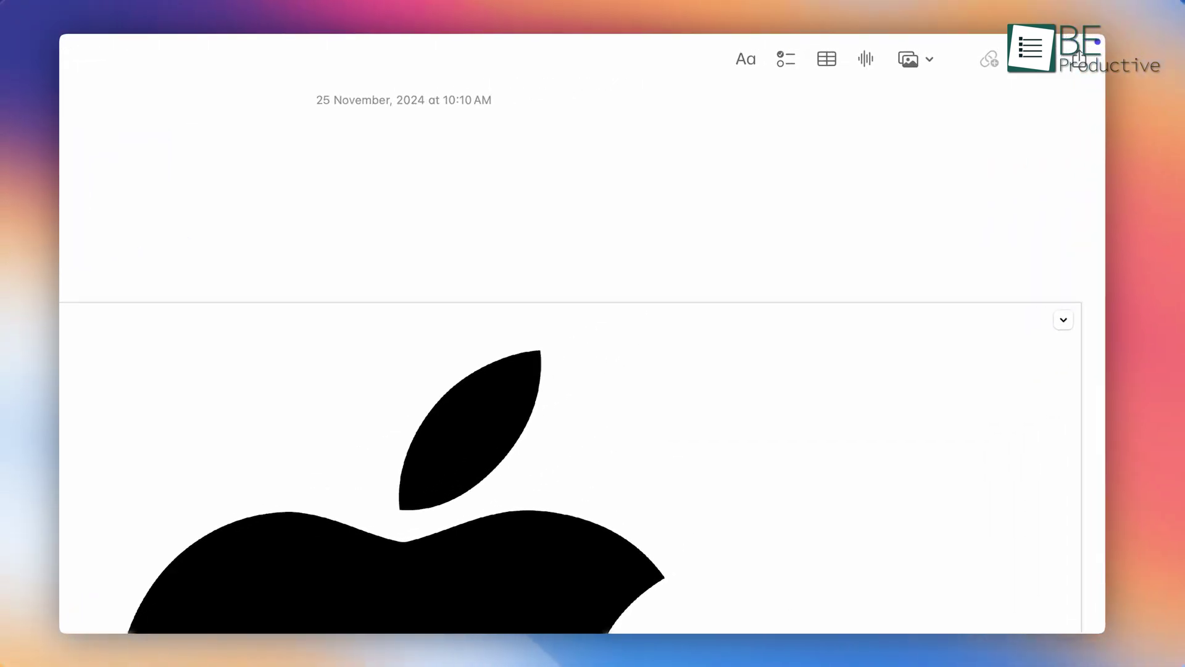
pyautogui.click(895, 73)
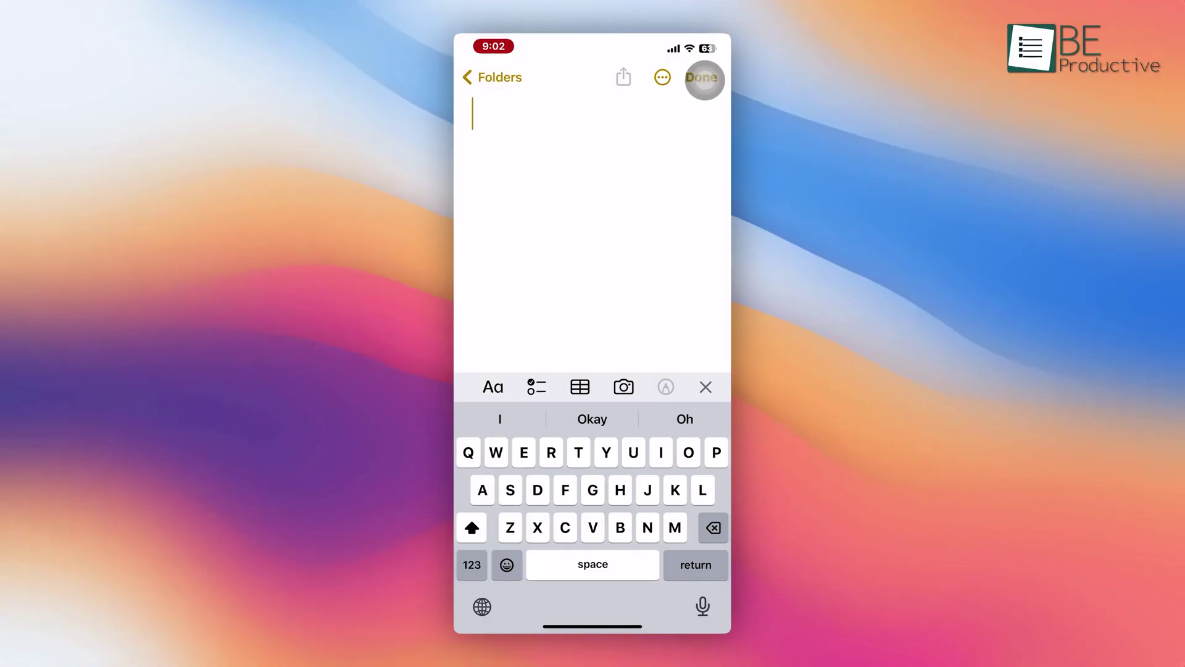
# Step: Sketch a rectangle and handwrite the word milk inside it
pyautogui.click(703, 77)
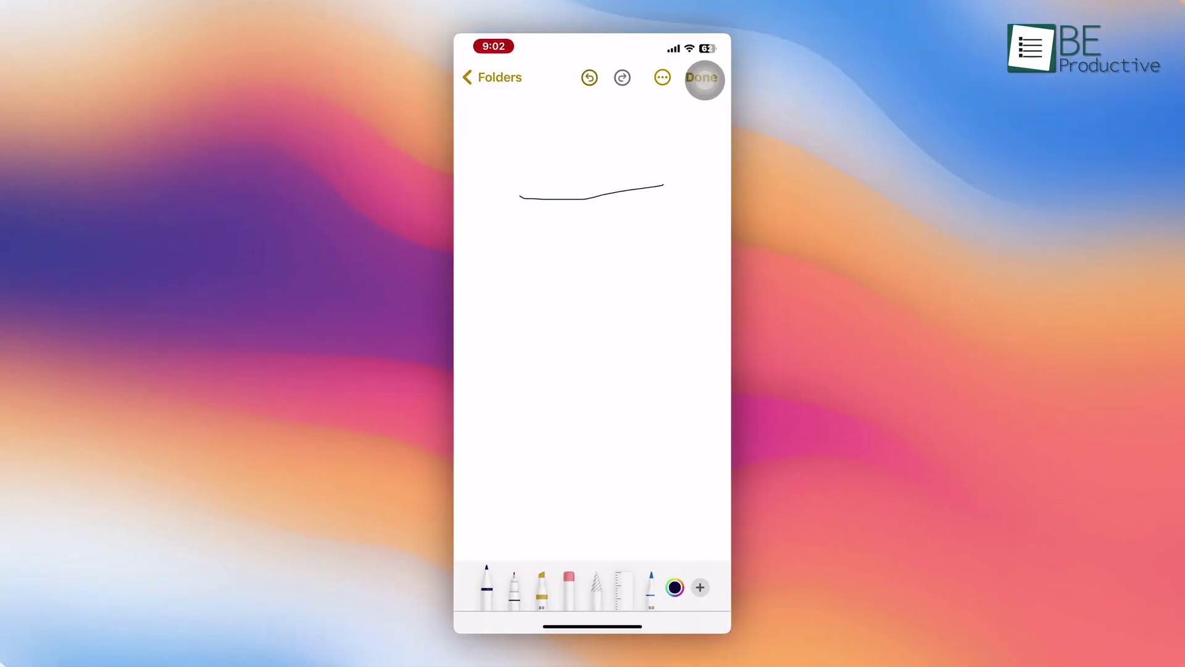
pyautogui.moveTo(664, 185)
pyautogui.mouseDown()
pyautogui.moveTo(672, 392)
pyautogui.moveTo(534, 393)
pyautogui.moveTo(523, 199)
pyautogui.mouseUp()
pyautogui.moveTo(543, 287)
pyautogui.mouseDown()
pyautogui.moveTo(571, 312)
pyautogui.moveTo(594, 309)
pyautogui.mouseUp()
pyautogui.moveTo(610, 258); pyautogui.dragTo(623, 296)
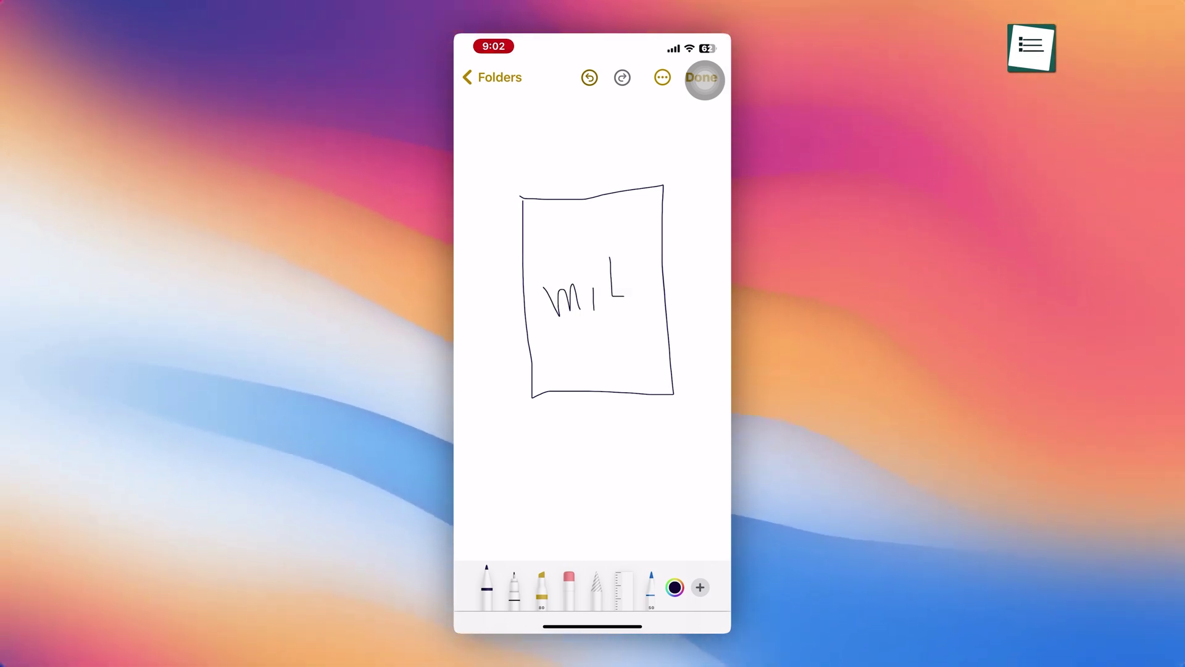
pyautogui.moveTo(625, 249)
pyautogui.mouseDown()
pyautogui.moveTo(626, 298)
pyautogui.moveTo(646, 270)
pyautogui.mouseUp()
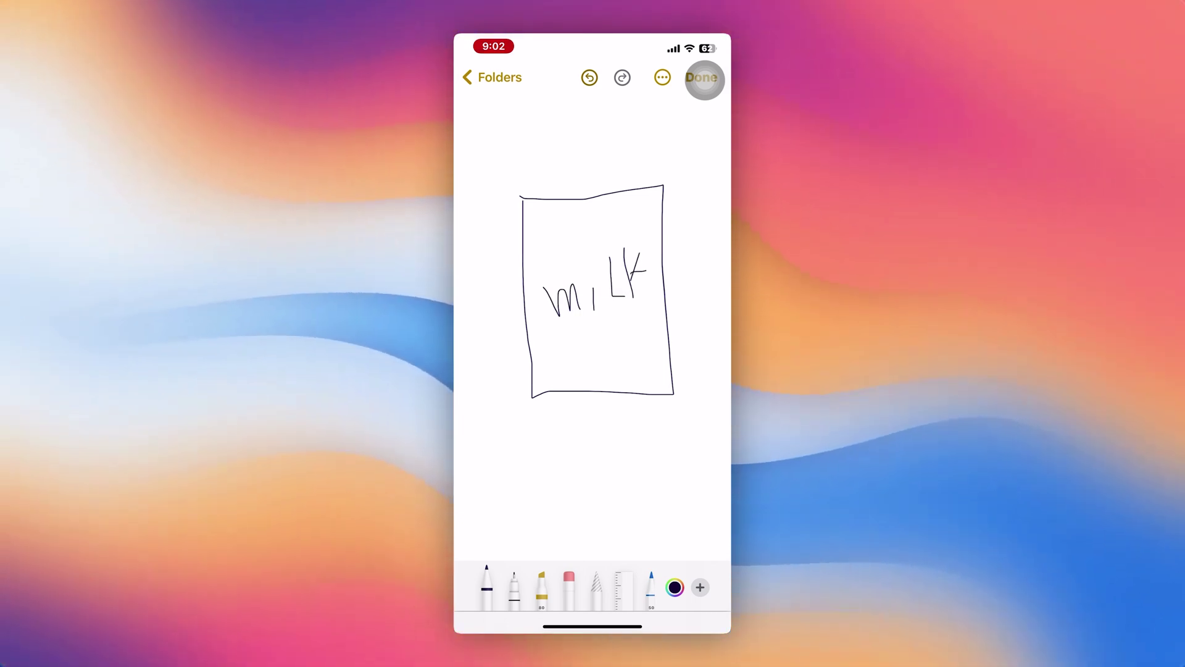
# Step: Erase the k and part of the box, then redraw the K with the pen
pyautogui.click(568, 586)
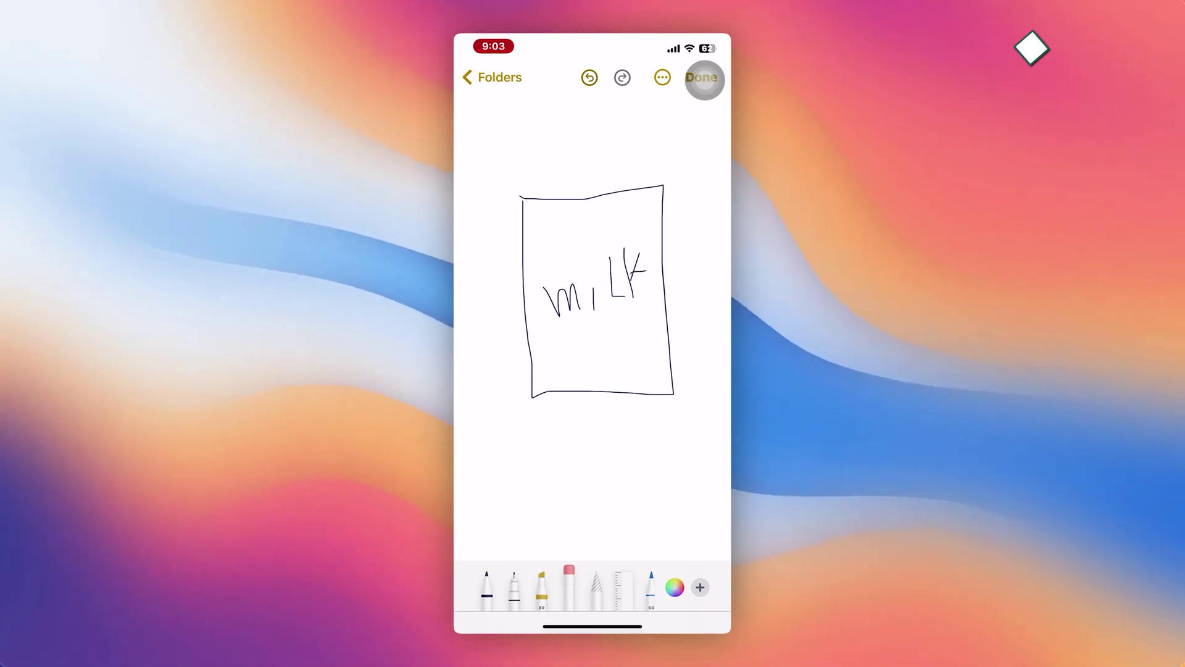
pyautogui.moveTo(530, 358)
pyautogui.mouseDown()
pyautogui.moveTo(558, 397)
pyautogui.moveTo(648, 389)
pyautogui.moveTo(634, 304)
pyautogui.mouseUp()
pyautogui.click(486, 587)
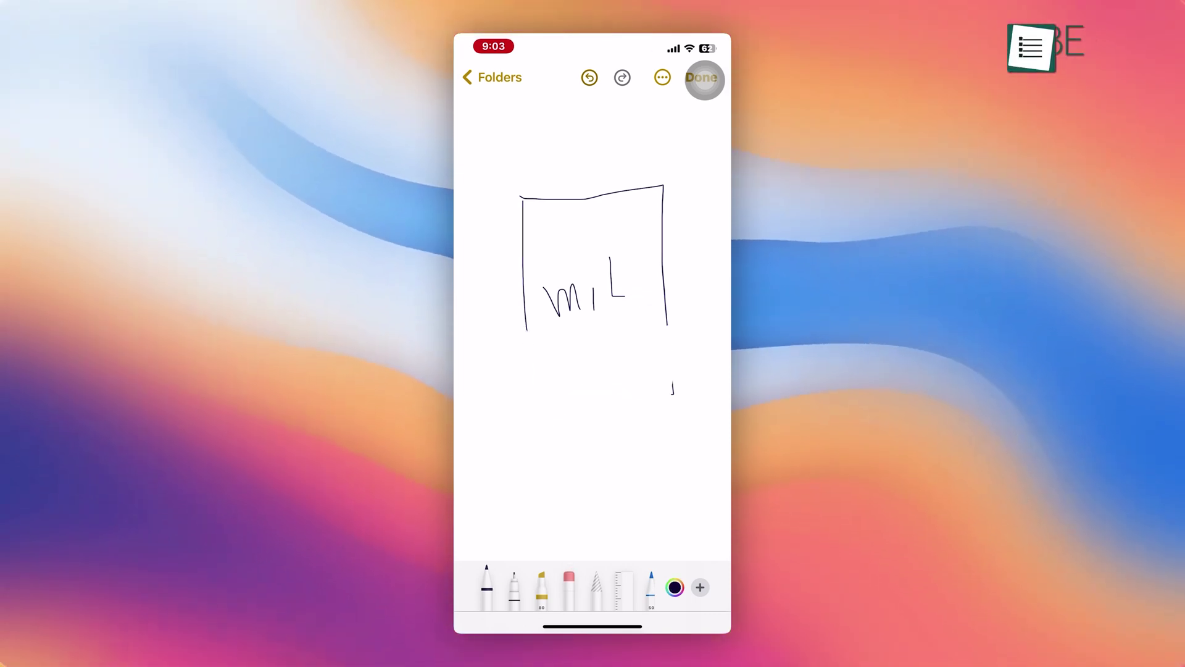
pyautogui.moveTo(631, 253)
pyautogui.mouseDown()
pyautogui.moveTo(632, 297)
pyautogui.moveTo(634, 279)
pyautogui.moveTo(655, 300)
pyautogui.mouseUp()
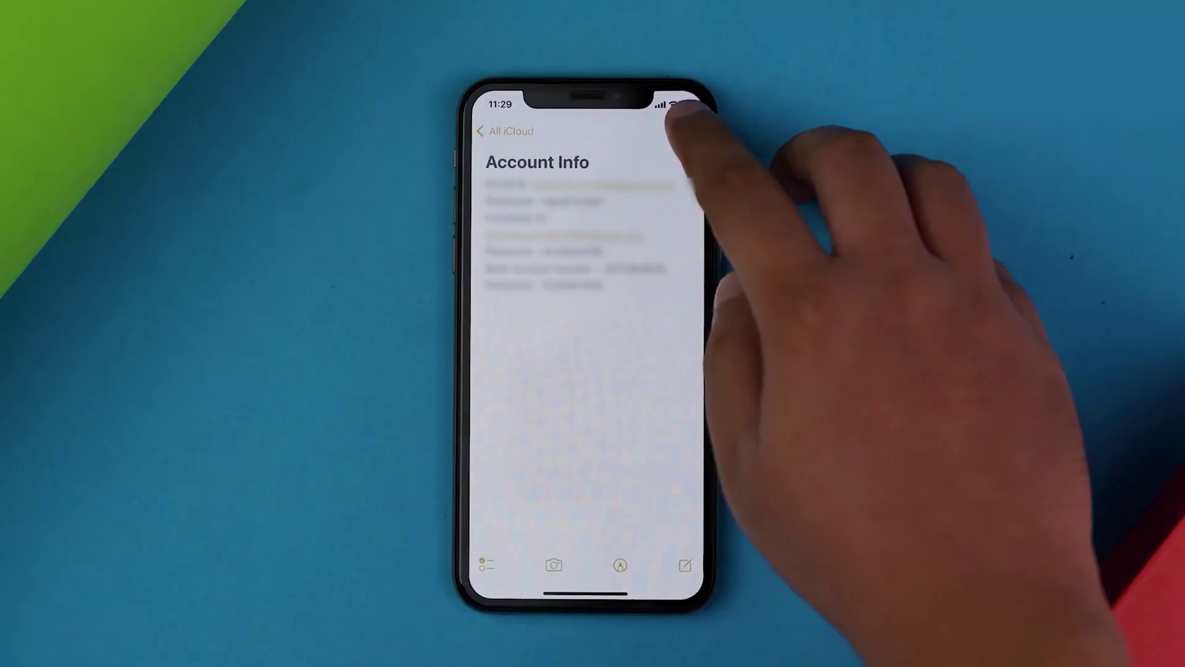
# Step: Lock the Account Info note with a new notes password
pyautogui.click(687, 132)
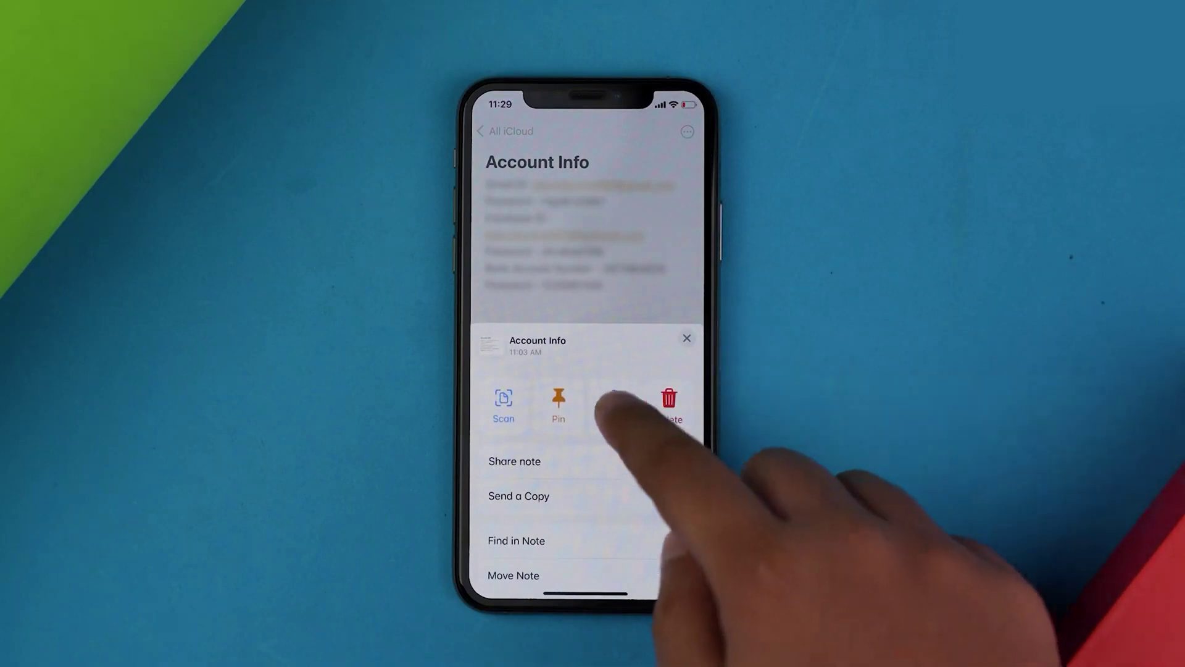
pyautogui.click(614, 402)
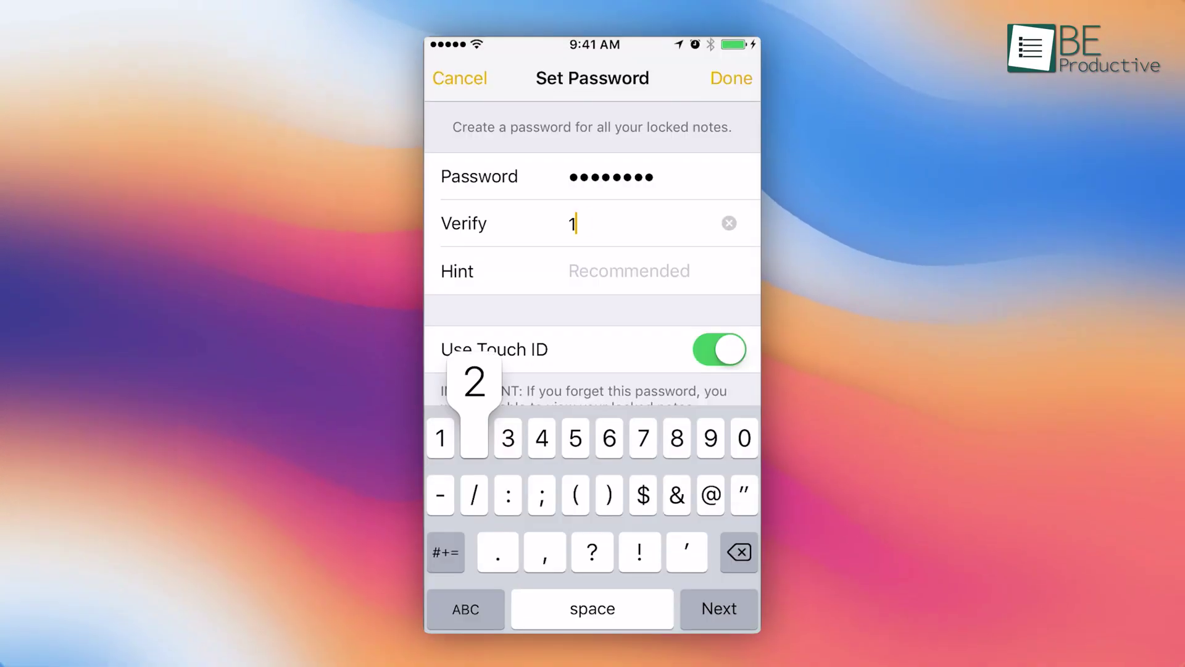
pyautogui.write('2345678')
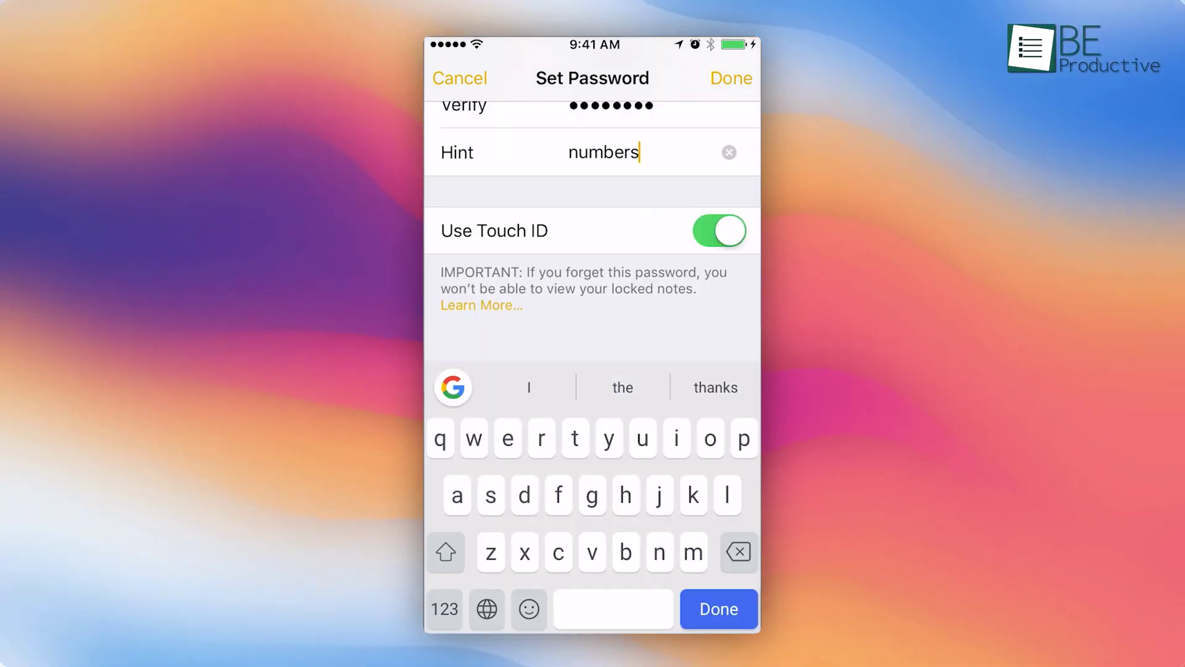
pyautogui.press('Return')
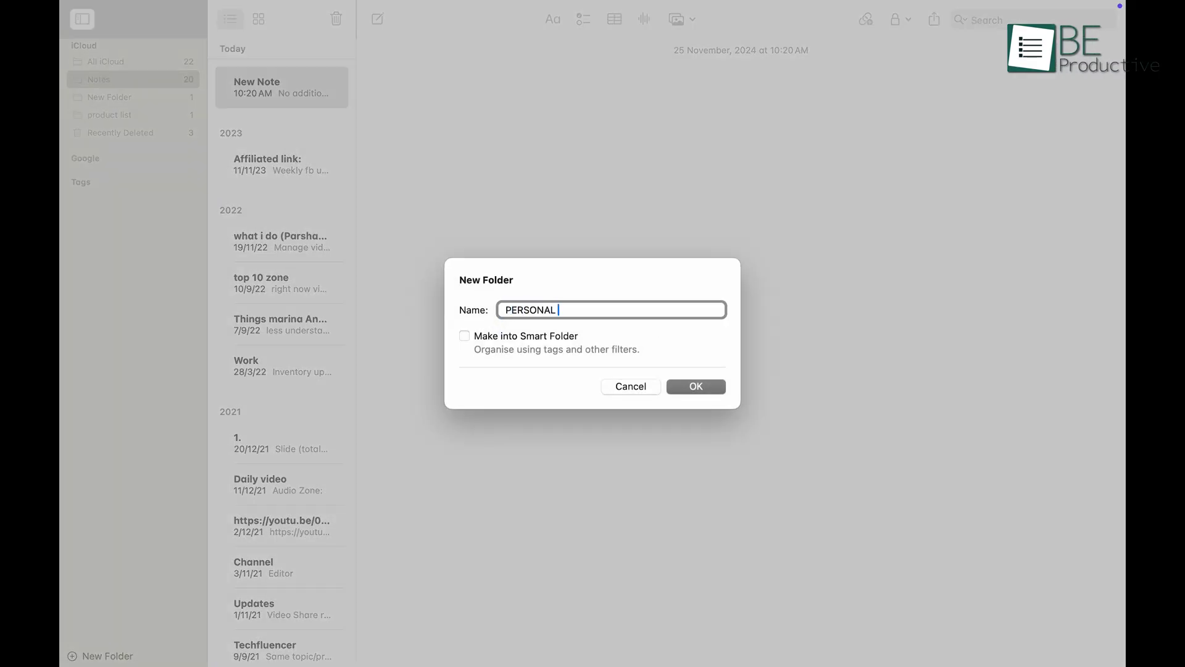
# Step: Make PERSONAL INFO a smart folder with a chosen filter type, matching any filter
pyautogui.click(467, 337)
pyautogui.click(421, 381)
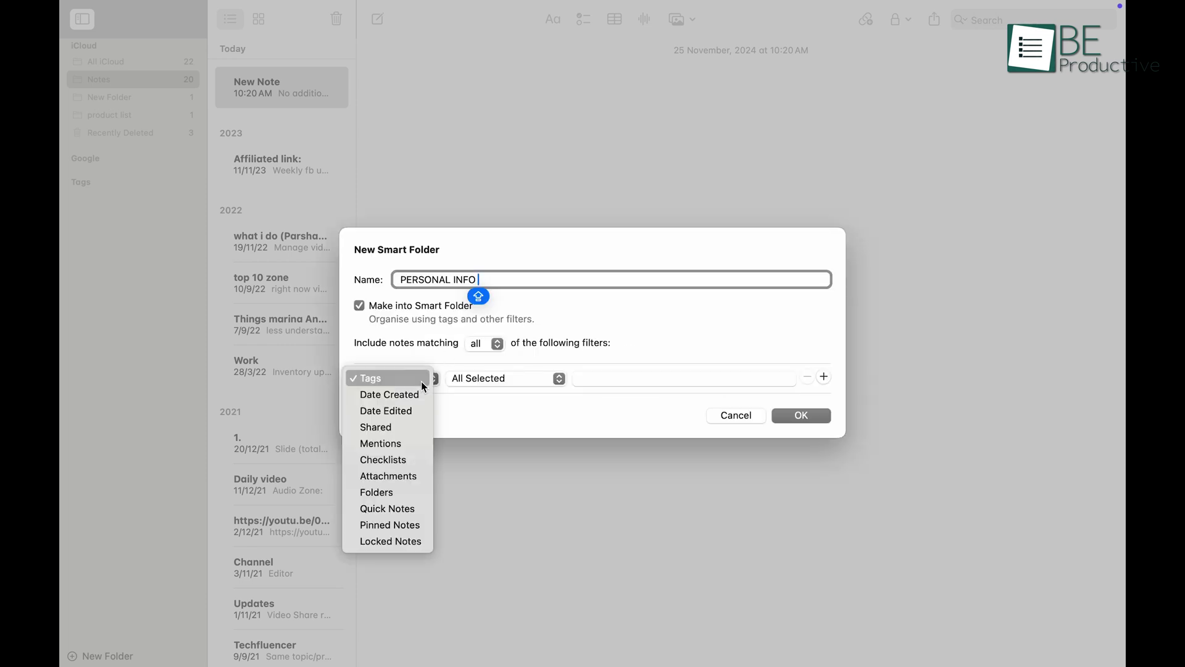
pyautogui.click(490, 358)
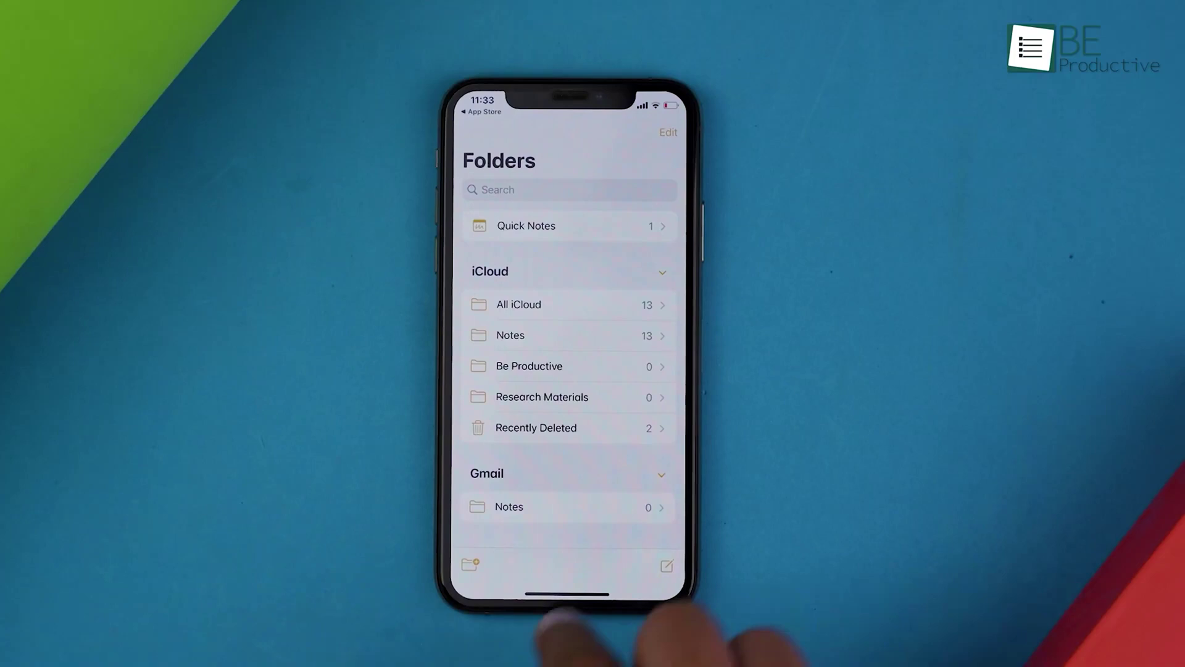
pyautogui.scroll(-3, 630, 376)
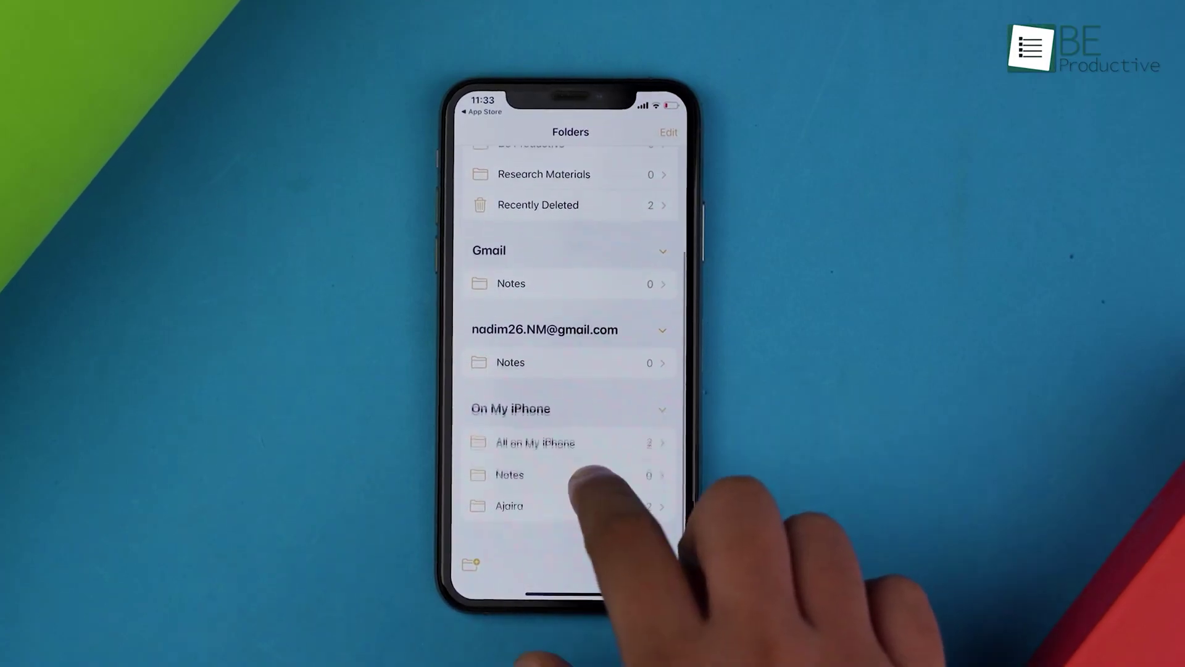
pyautogui.scroll(5, 627, 384)
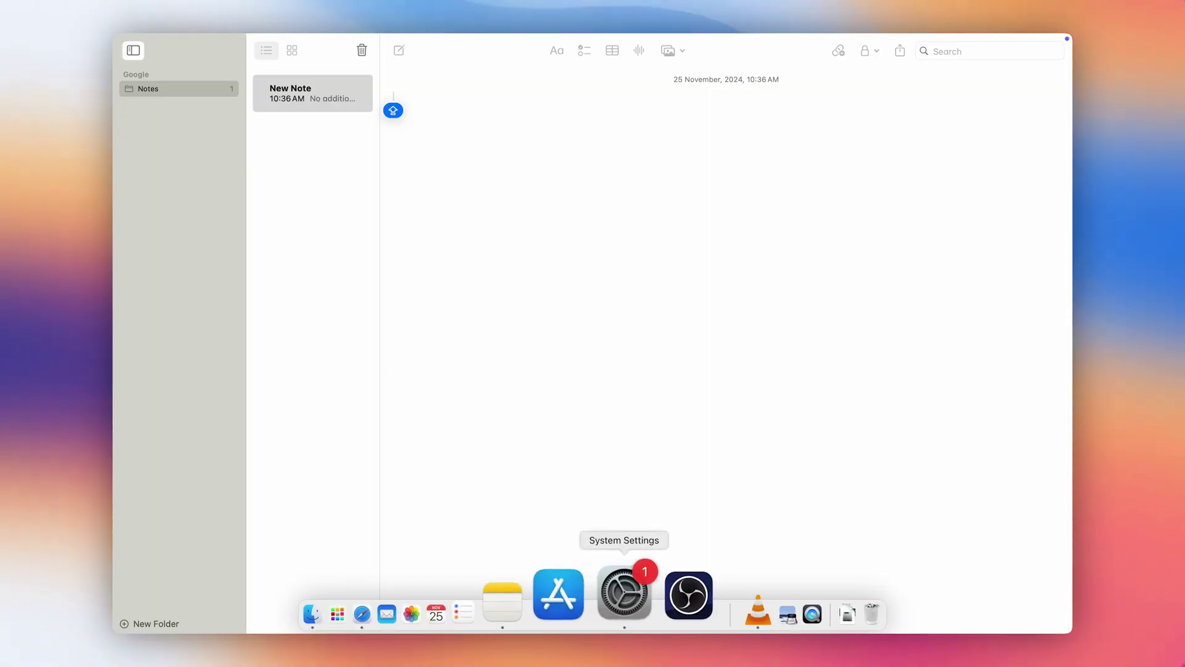
# Step: Launch System Settings from the Dock
pyautogui.click(624, 593)
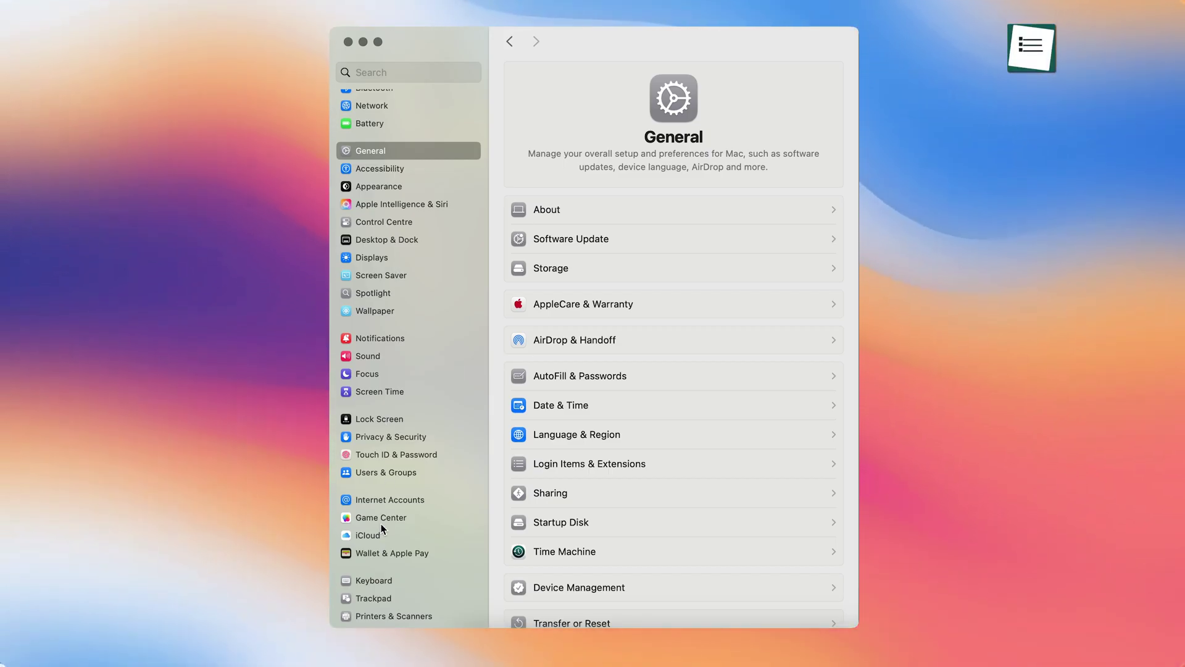
# Step: Enable Sync this Mac for Notes under iCloud settings
pyautogui.click(370, 535)
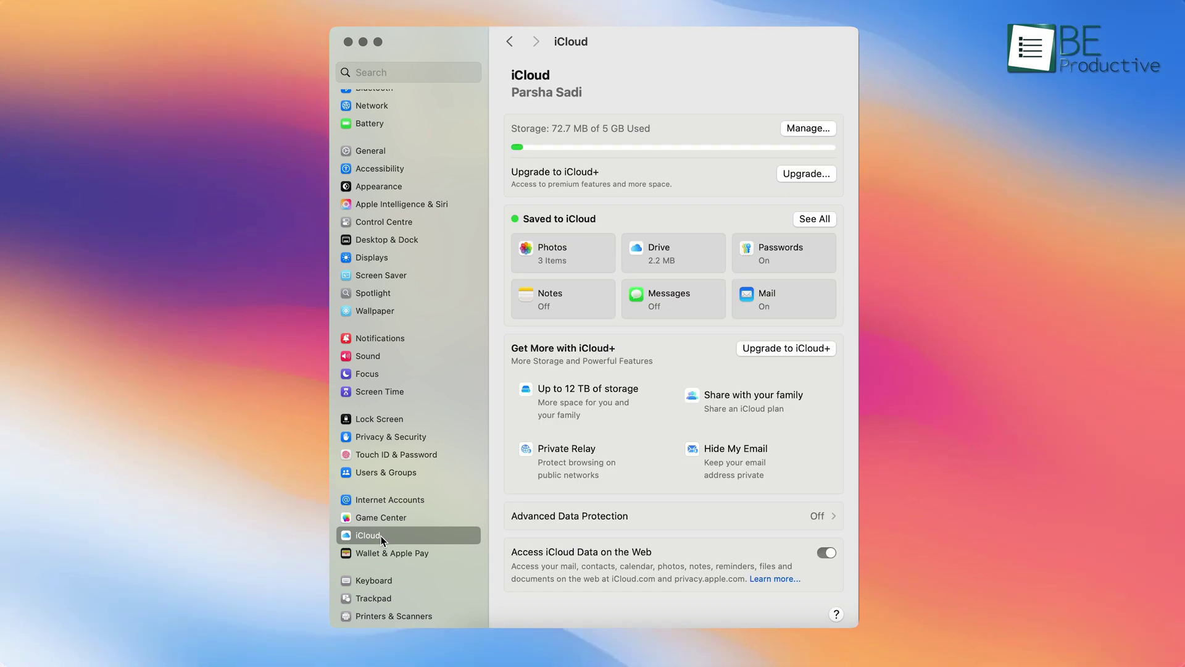
pyautogui.click(553, 302)
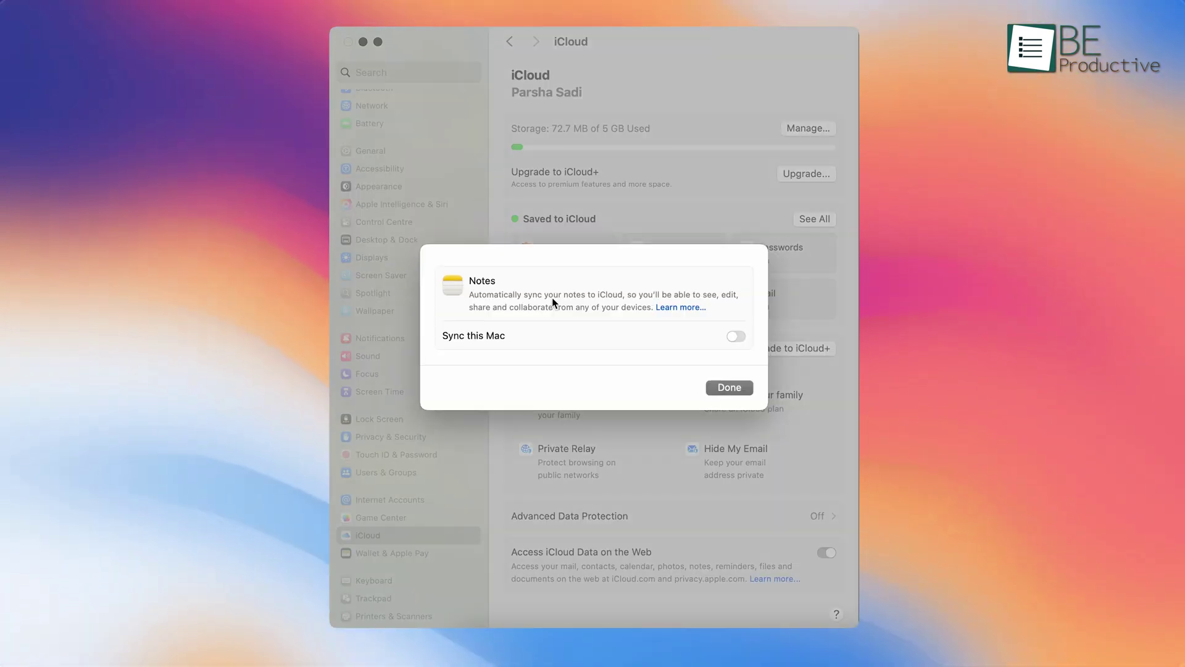
pyautogui.click(736, 337)
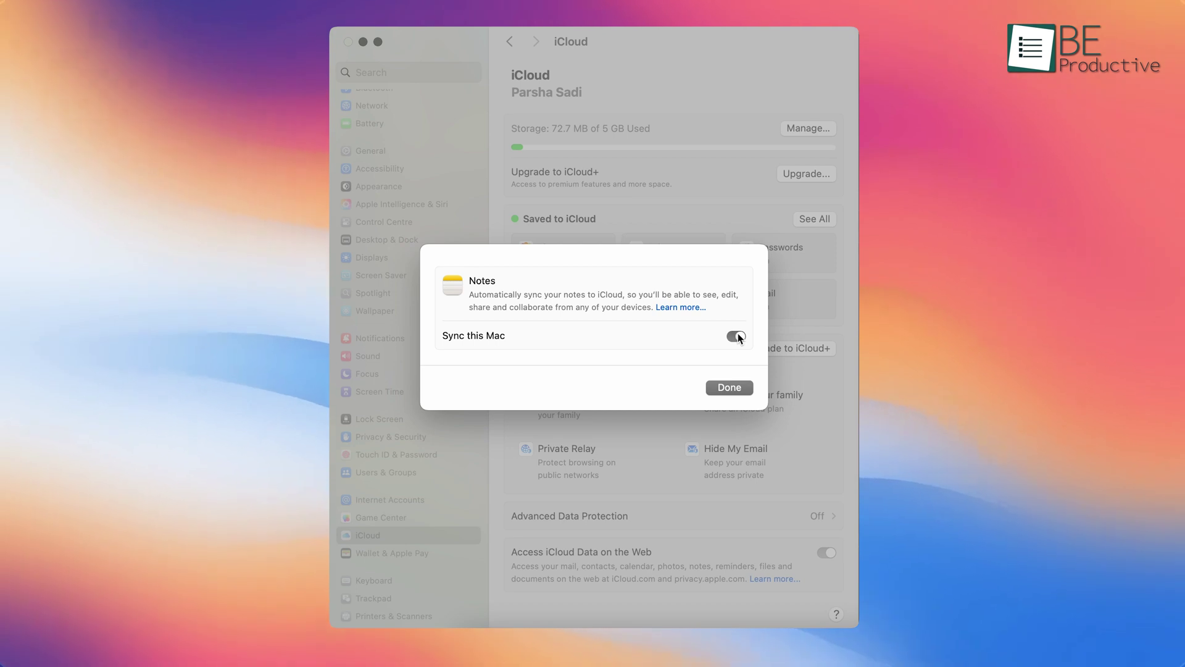
pyautogui.click(730, 387)
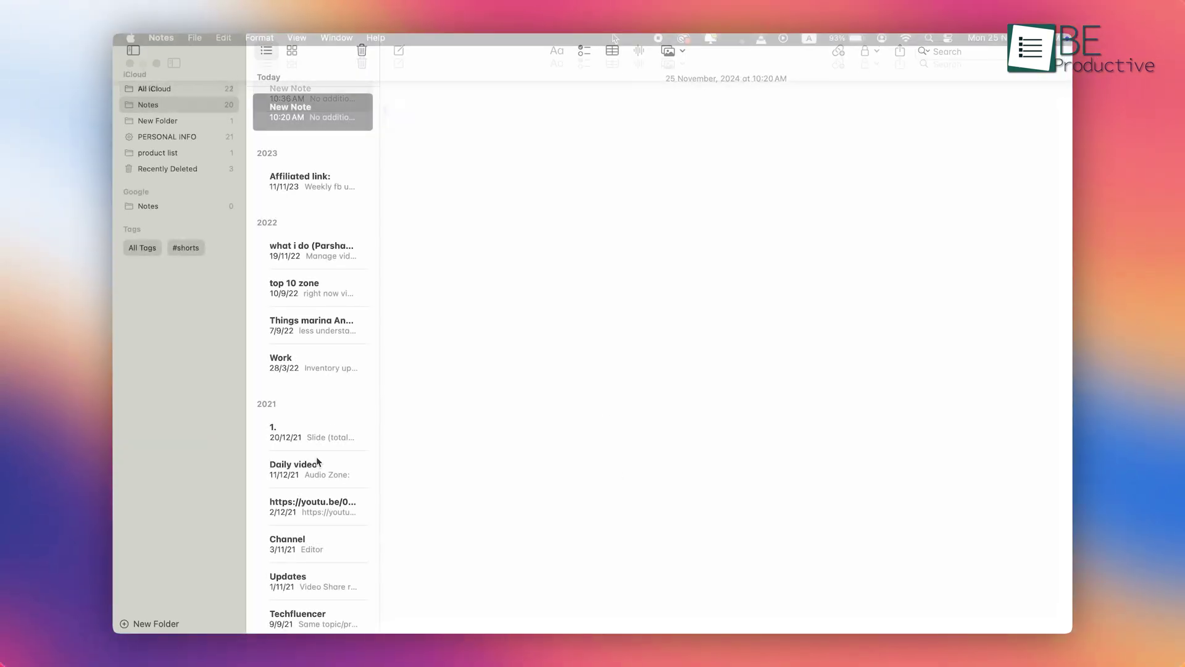
# Step: Open the Daily video note, then the Work note from 28/3/22
pyautogui.click(318, 462)
pyautogui.click(301, 299)
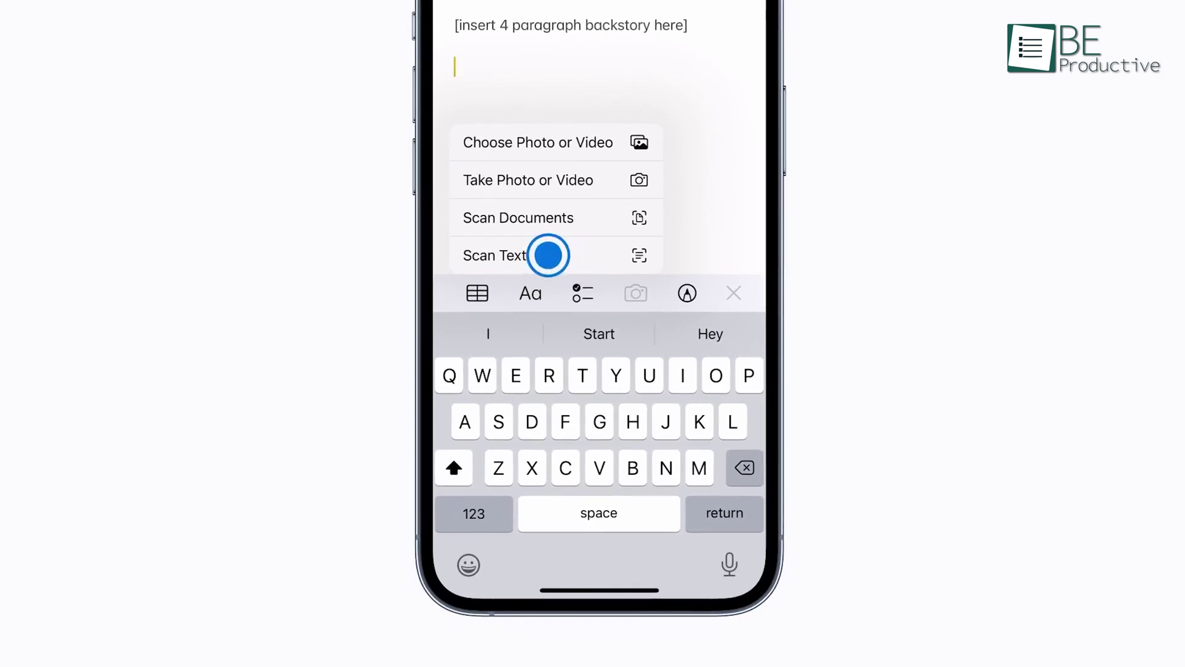
# Step: Scan the handwritten No-Churn Ice Cream recipe card into the note as text
pyautogui.click(548, 255)
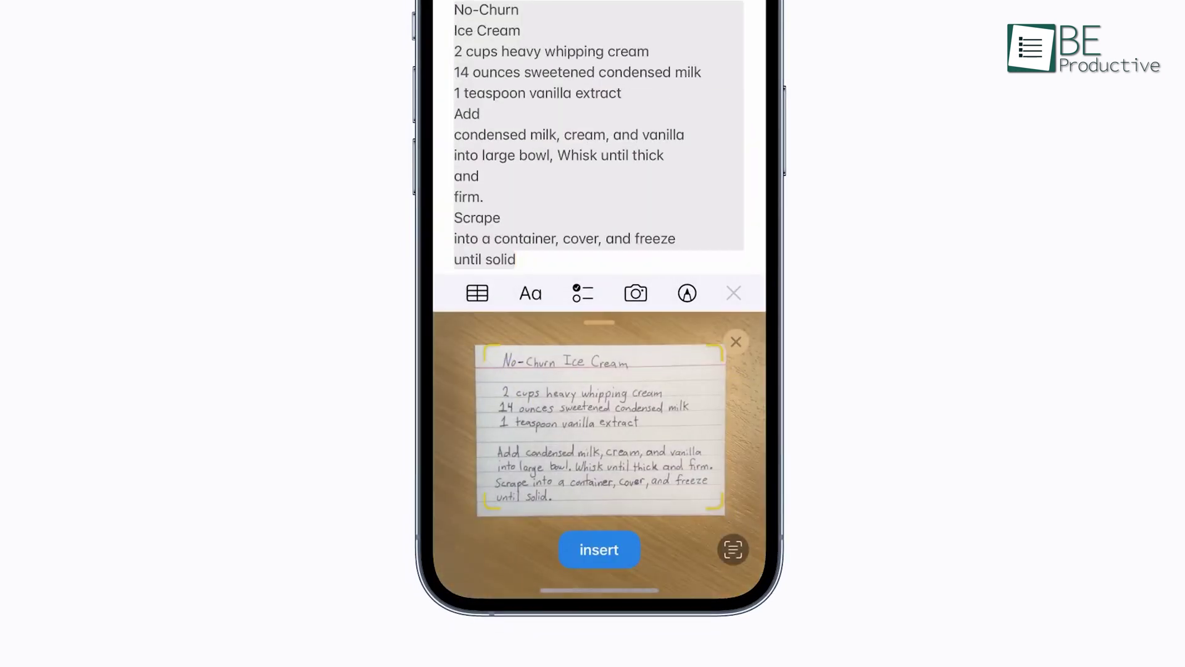
pyautogui.click(599, 549)
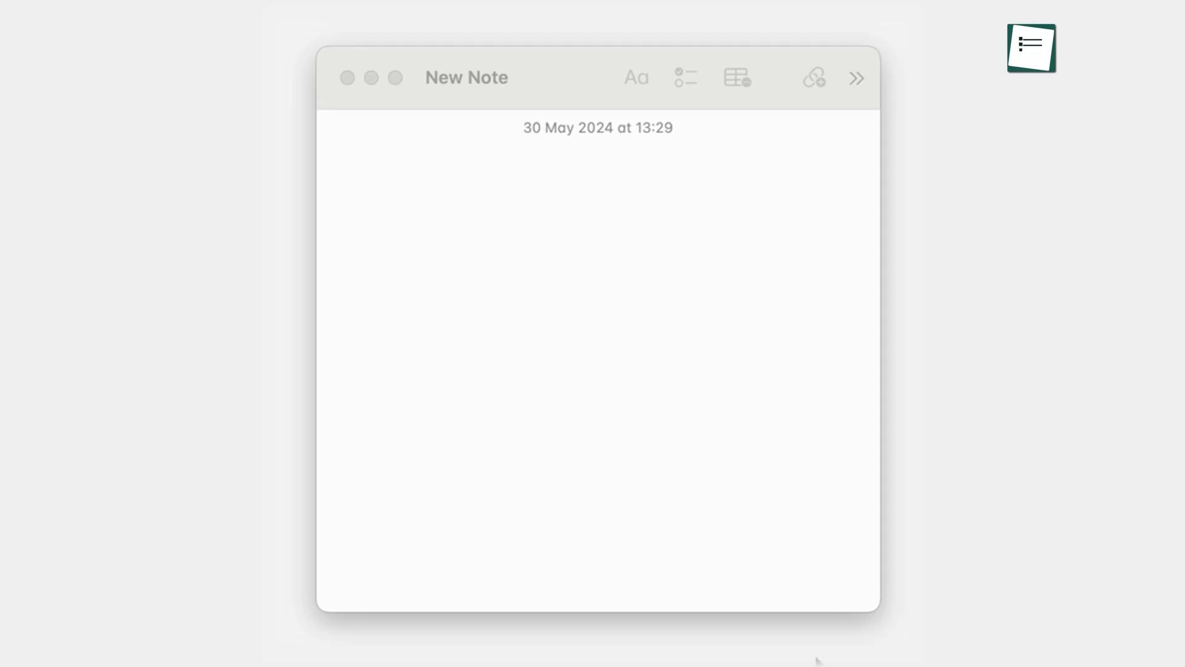
# Step: Write 'Welcome to Be Productive, part of the Review Zone family…' in the new note
pyautogui.click(705, 325)
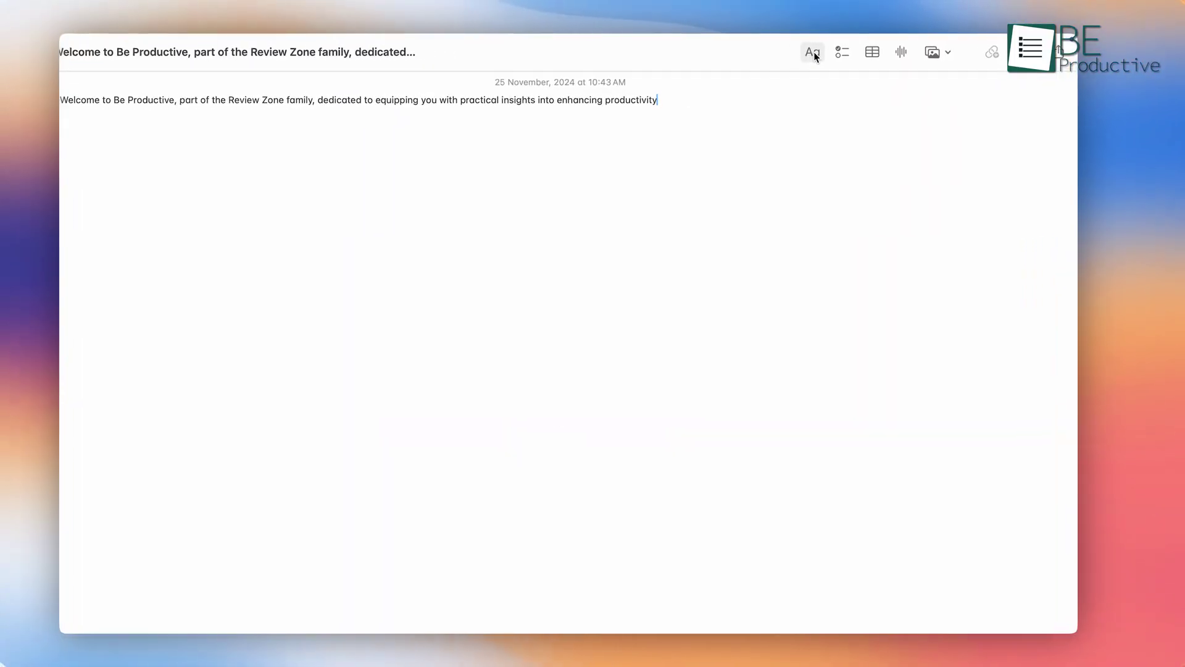
pyautogui.click(777, 58)
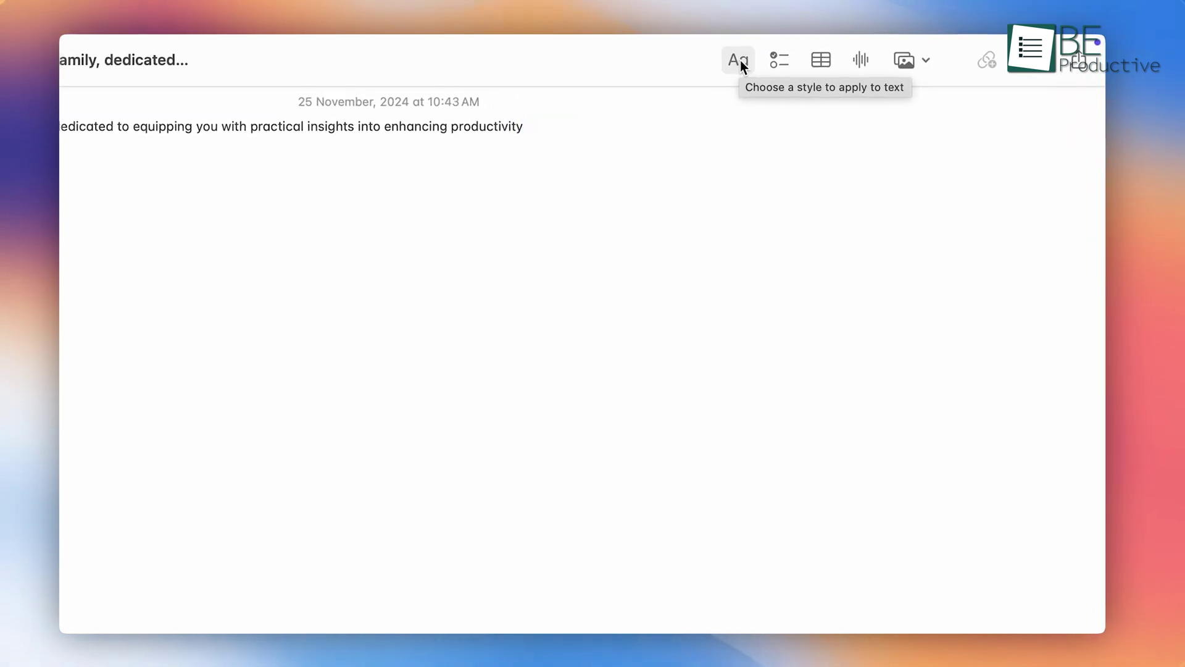
pyautogui.click(739, 61)
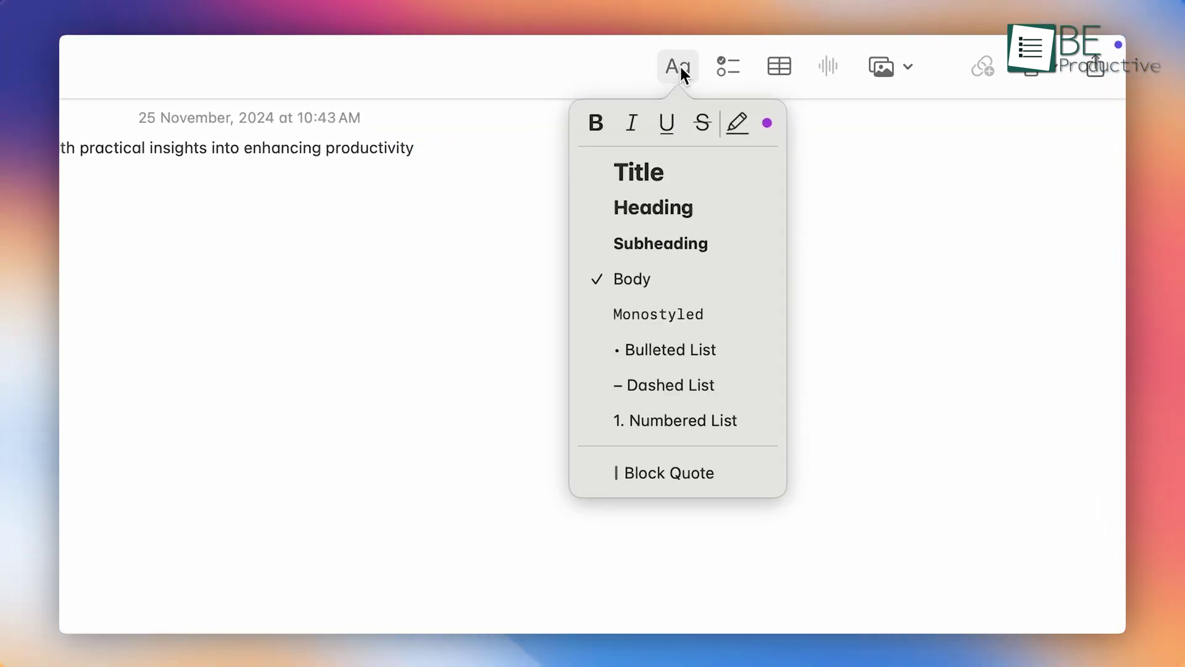
pyautogui.click(646, 172)
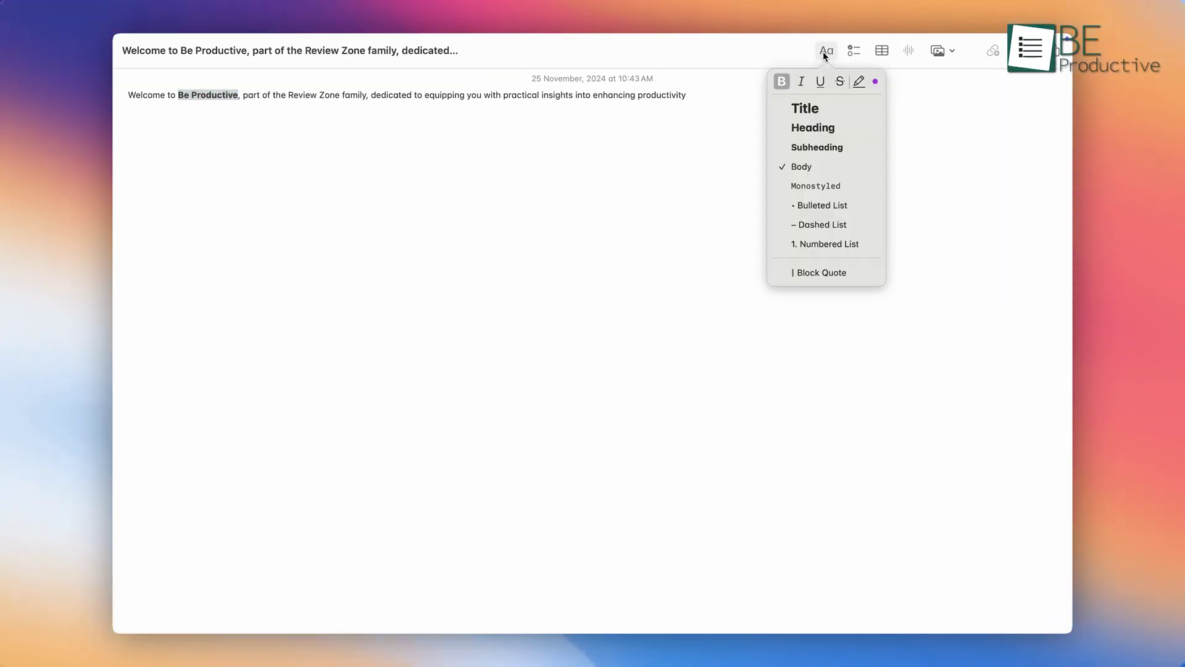
# Step: Make 'Be Productive' italic and bold
pyautogui.click(802, 78)
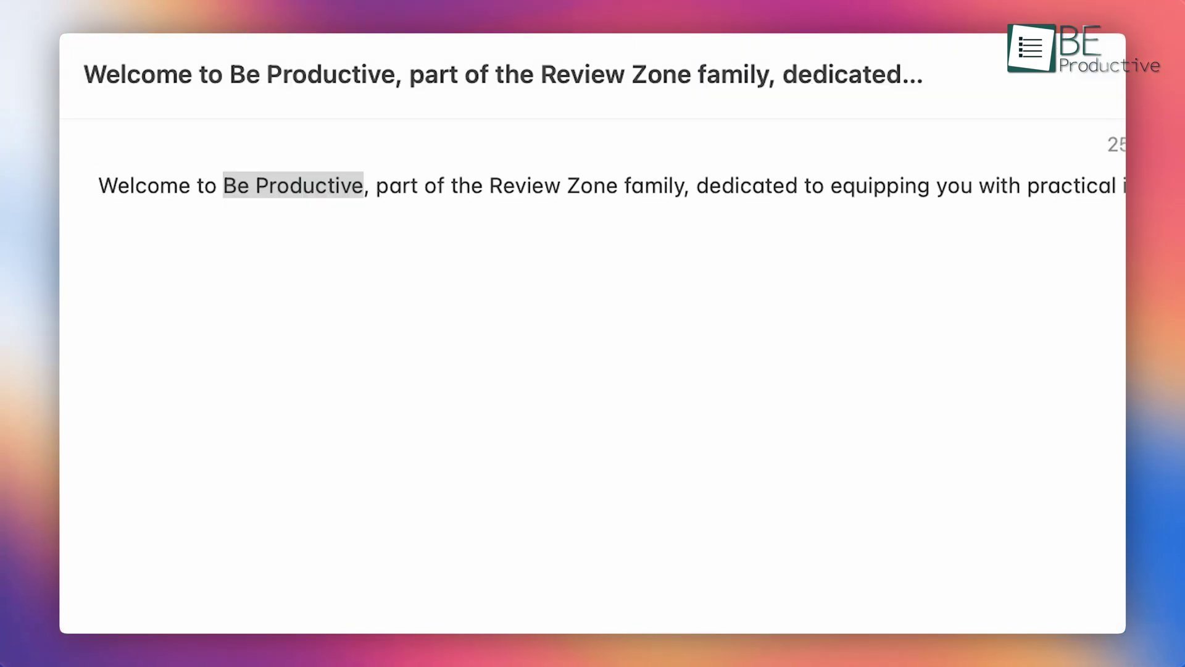
pyautogui.press('super+b')
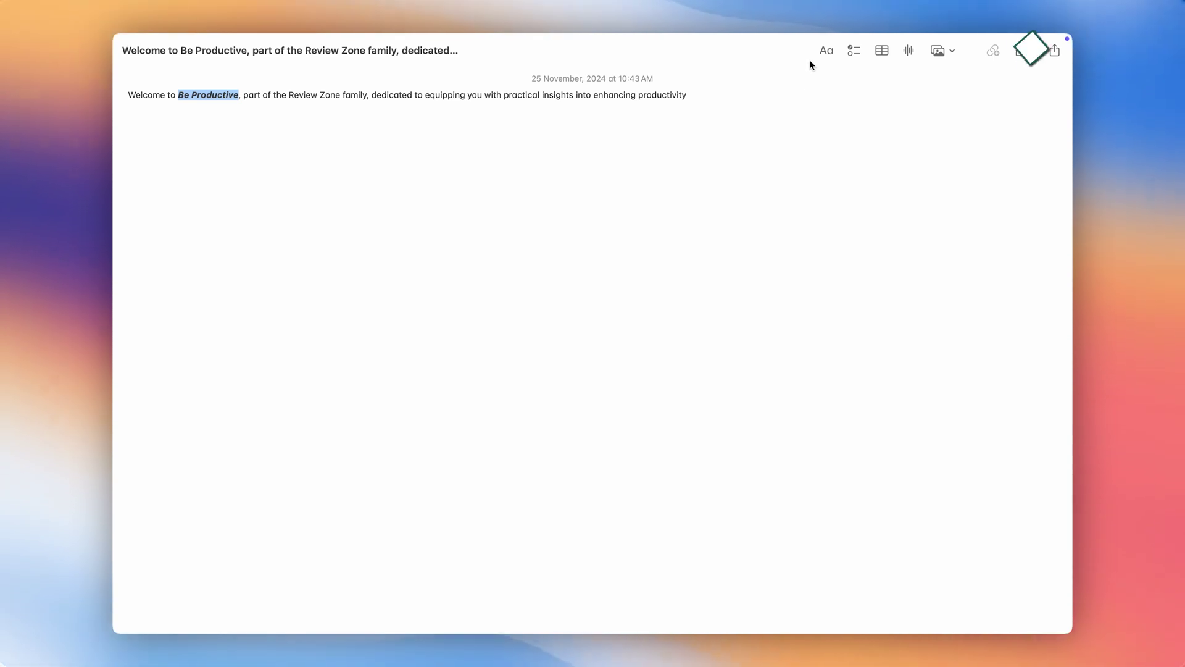
# Step: Apply an orange highlight colour to 'Be Productive'
pyautogui.click(825, 52)
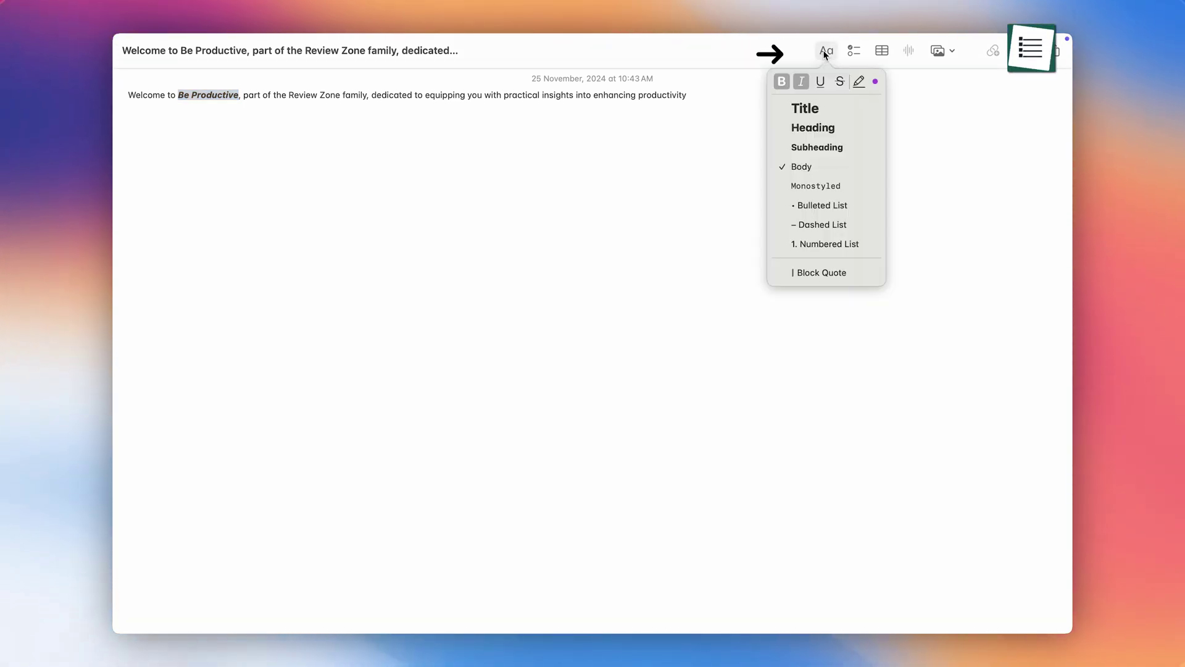
pyautogui.click(876, 82)
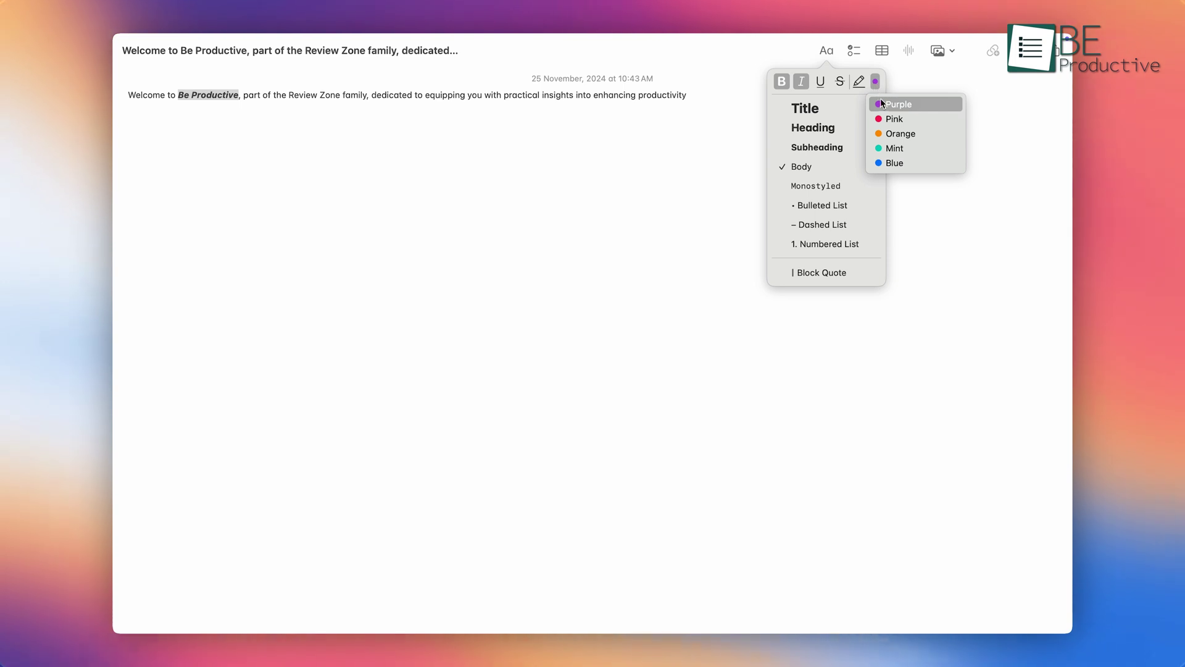
pyautogui.click(887, 135)
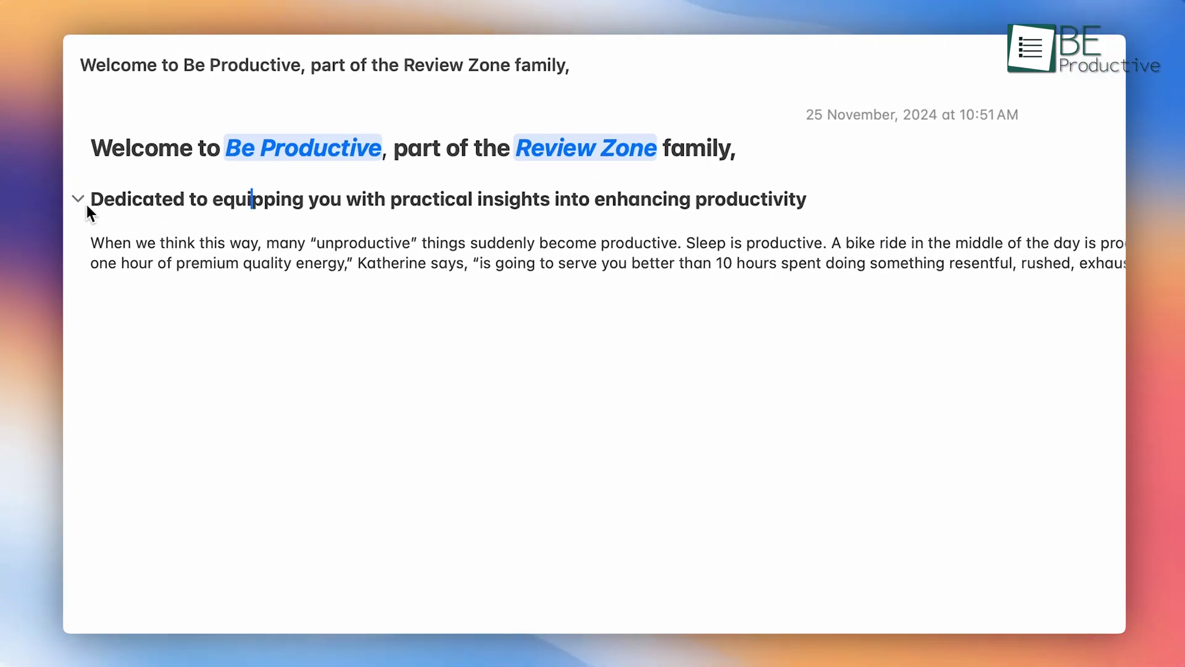
# Step: Format the 'Dedicated to equipping…' line as a Heading, then collapse and expand its paragraph
pyautogui.click(79, 199)
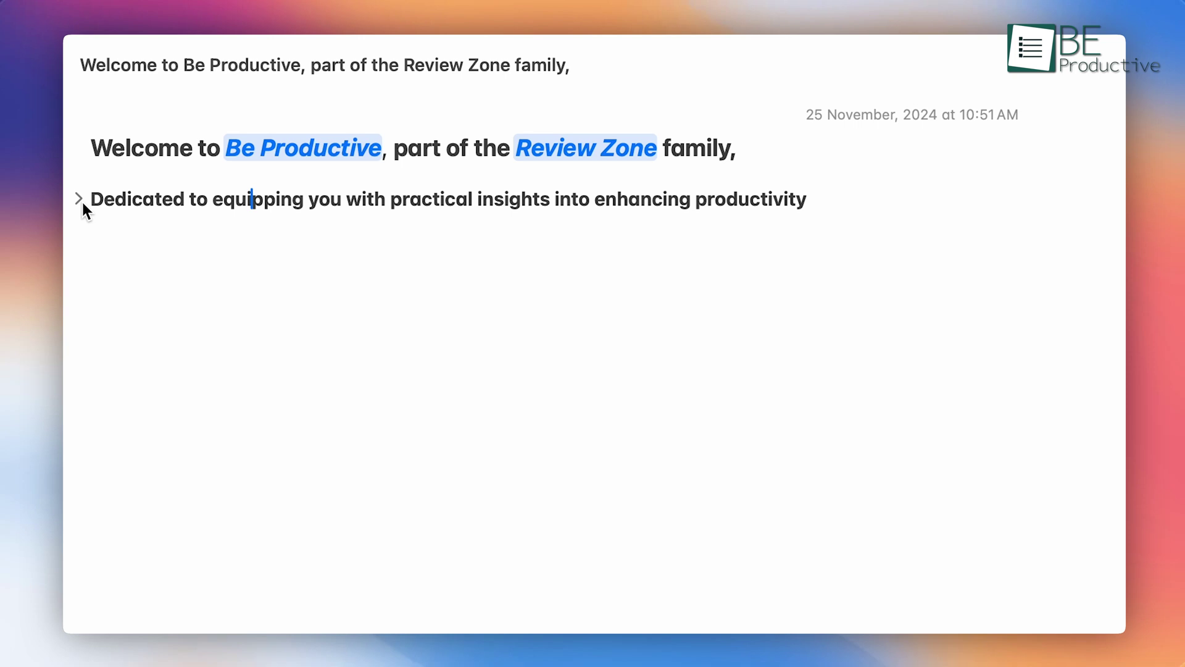
pyautogui.click(80, 199)
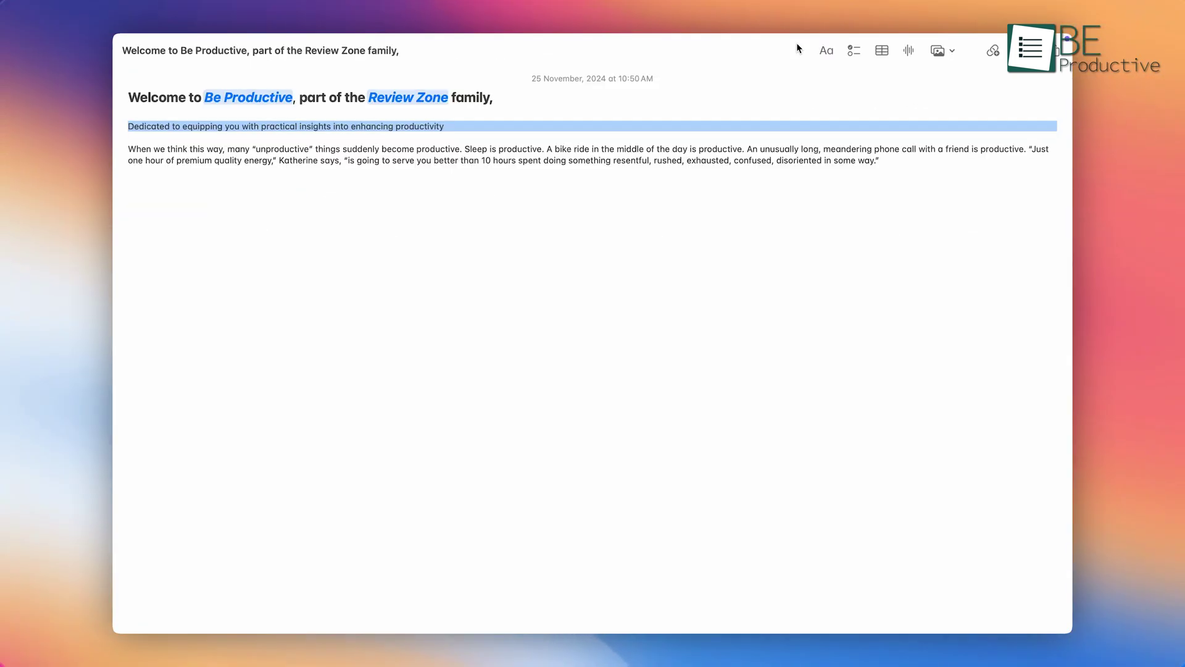
pyautogui.click(828, 51)
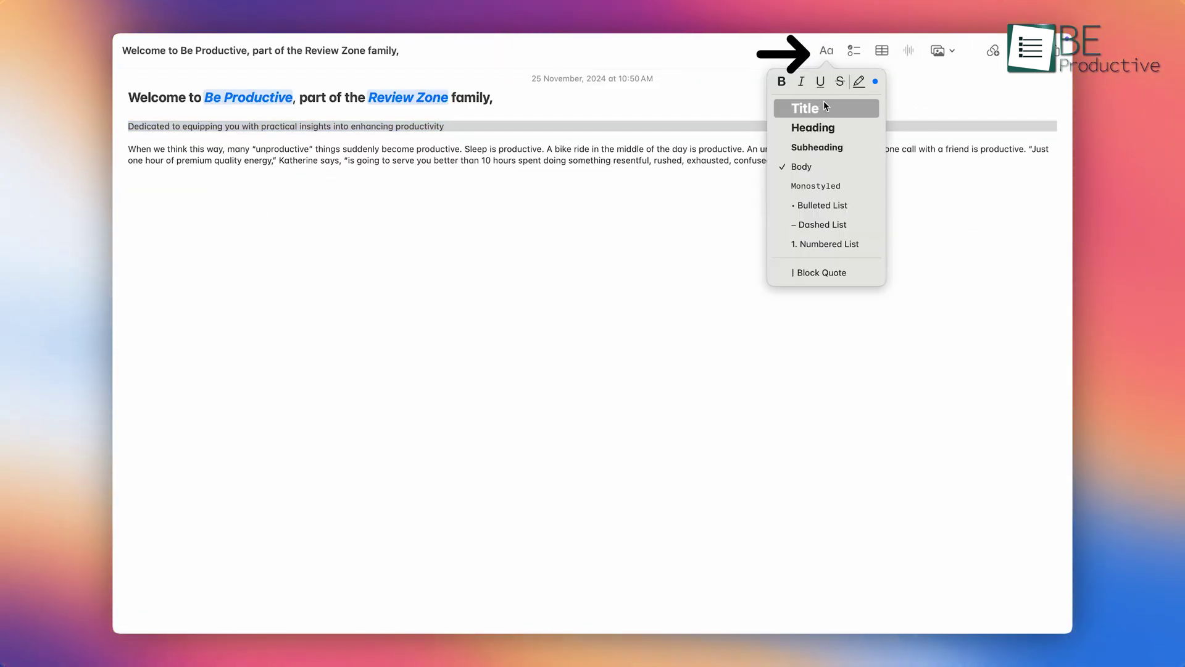
pyautogui.click(825, 129)
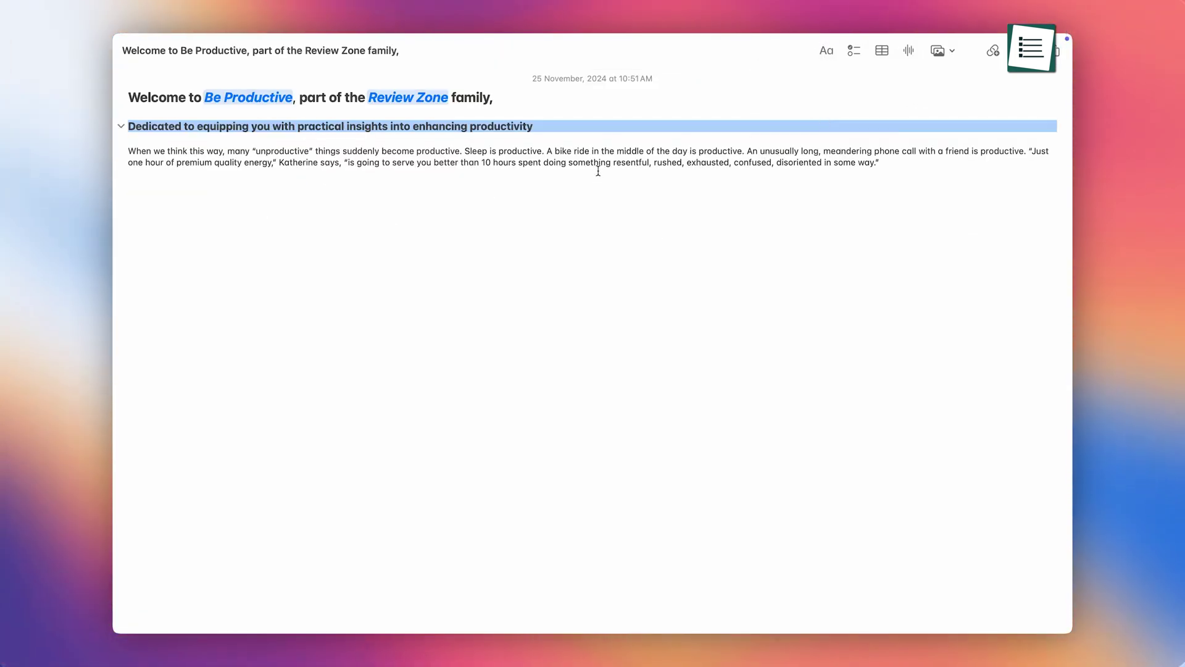
pyautogui.click(124, 132)
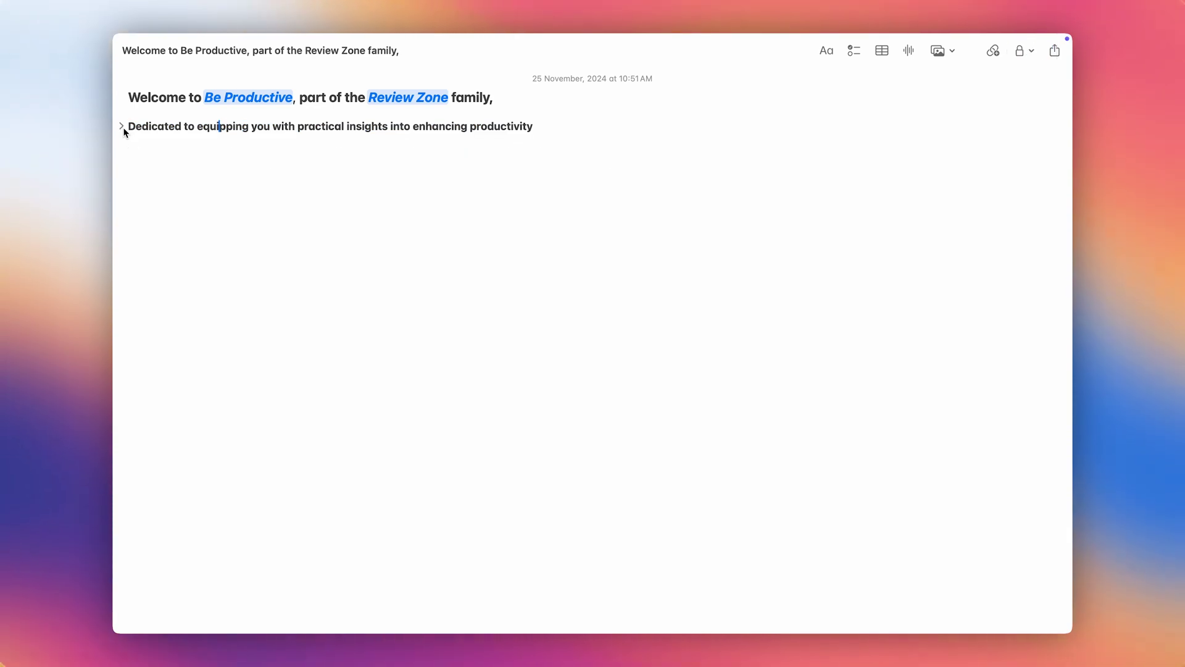
pyautogui.click(122, 128)
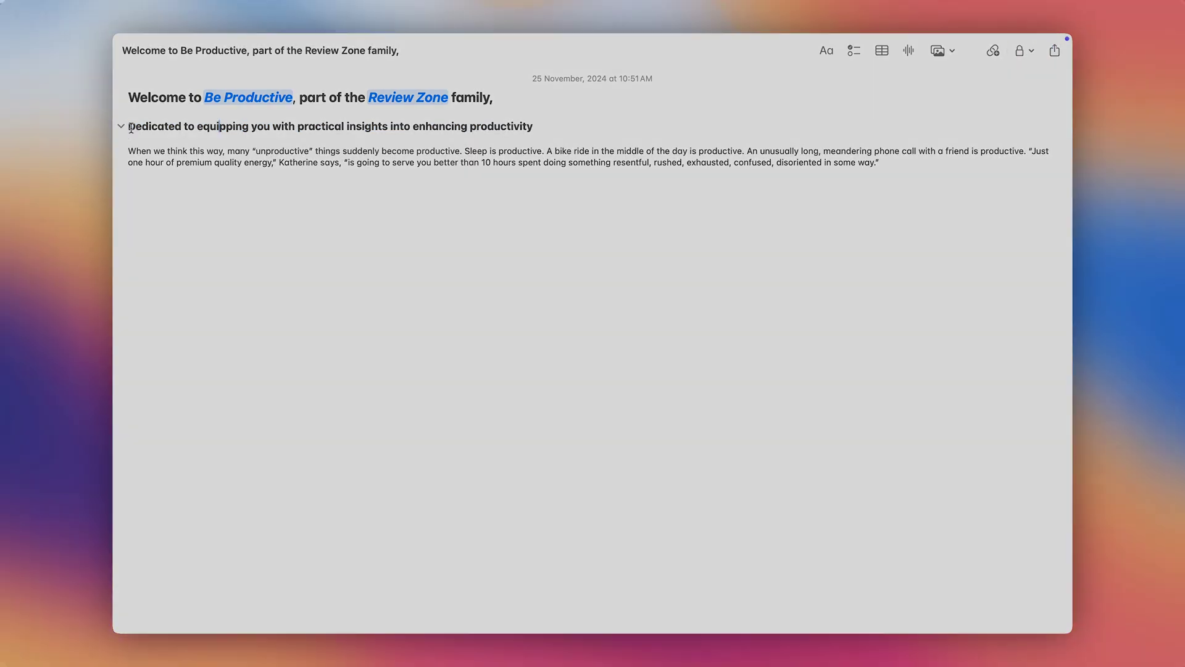